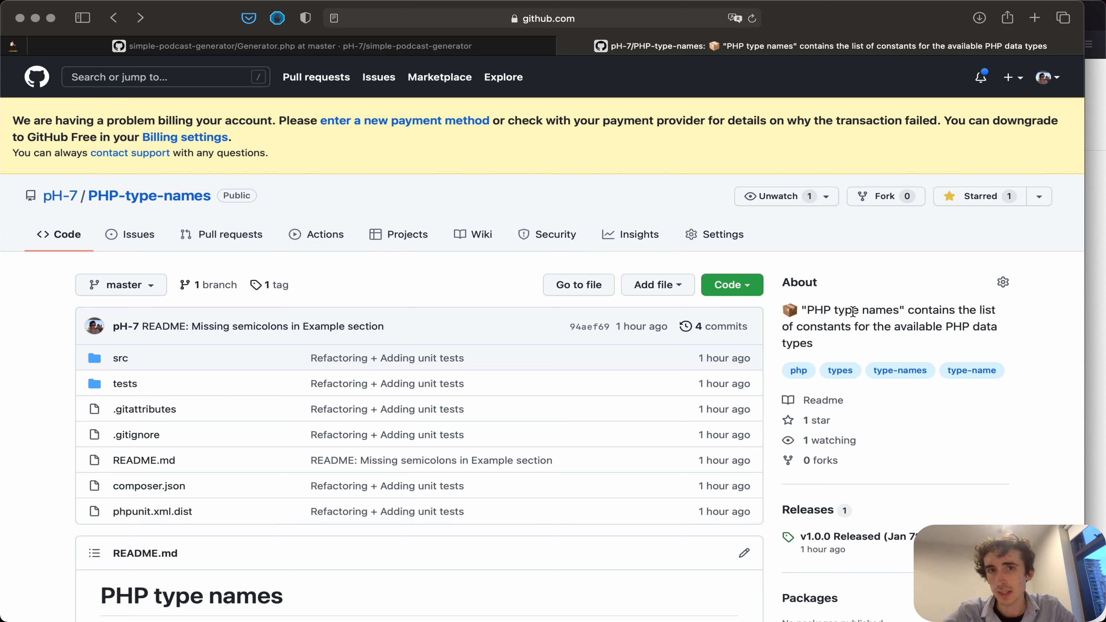
- Open the github.com home page in a new browser tab
key("super+t")
left_click(560, 20)
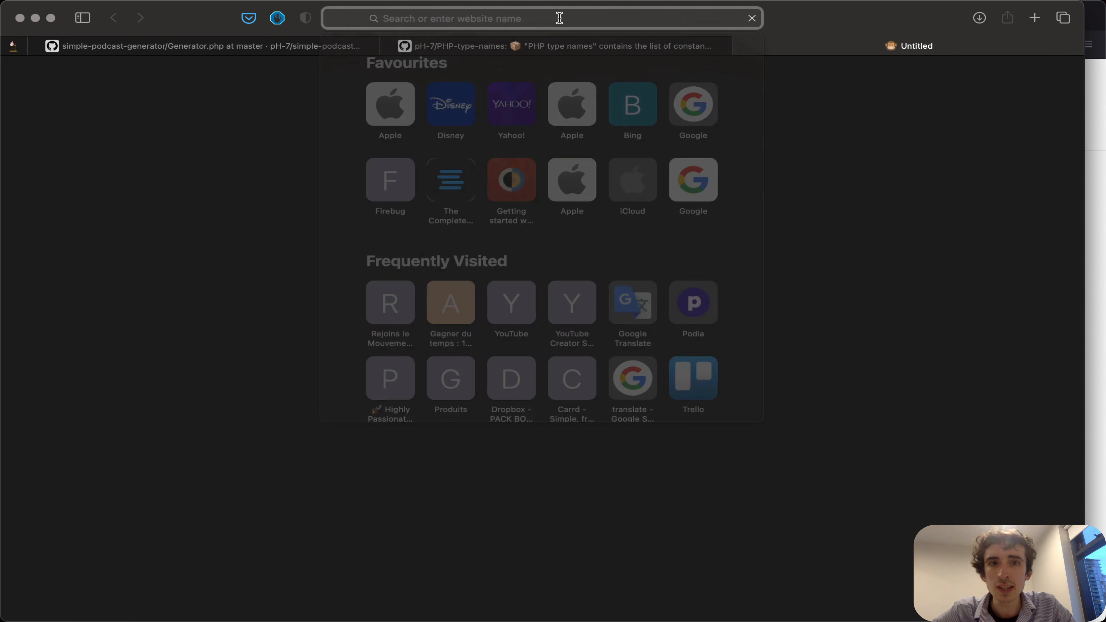
type("github.com")
key("Return")
left_click(556, 20)
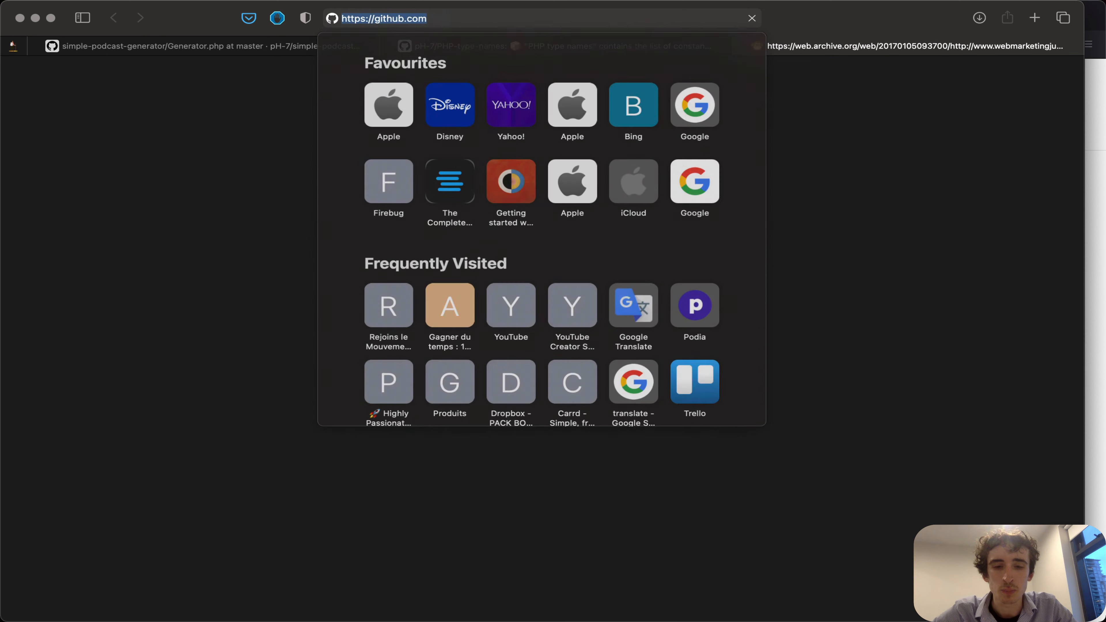
type("git")
key("Return")
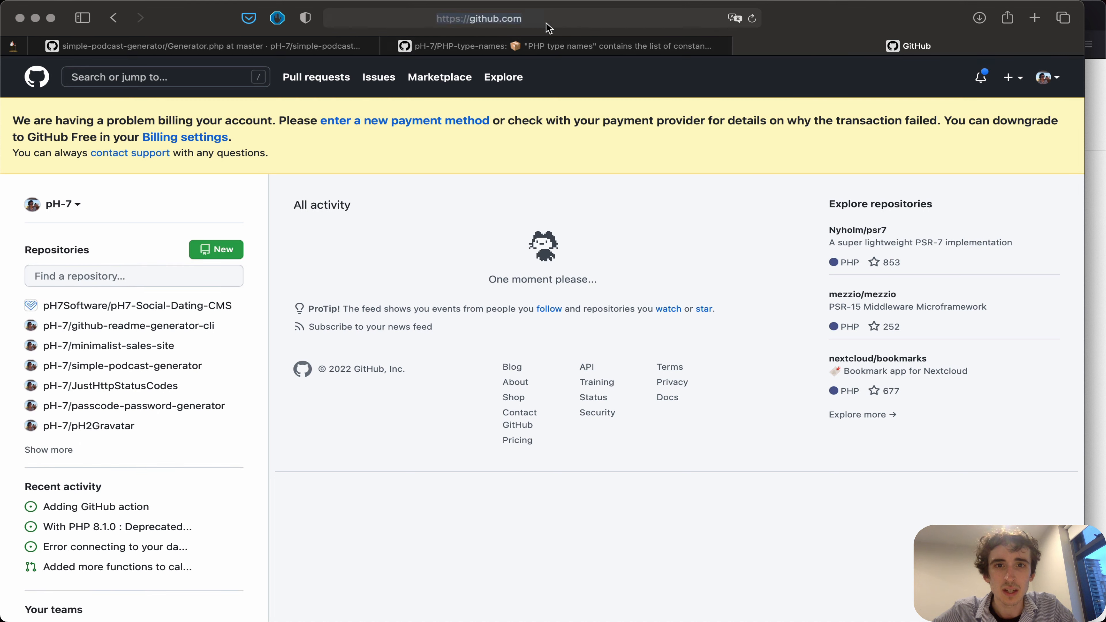
- Search the web for git and look at the Git summary beside the results
key("super+l")
type("git")
key("Return")
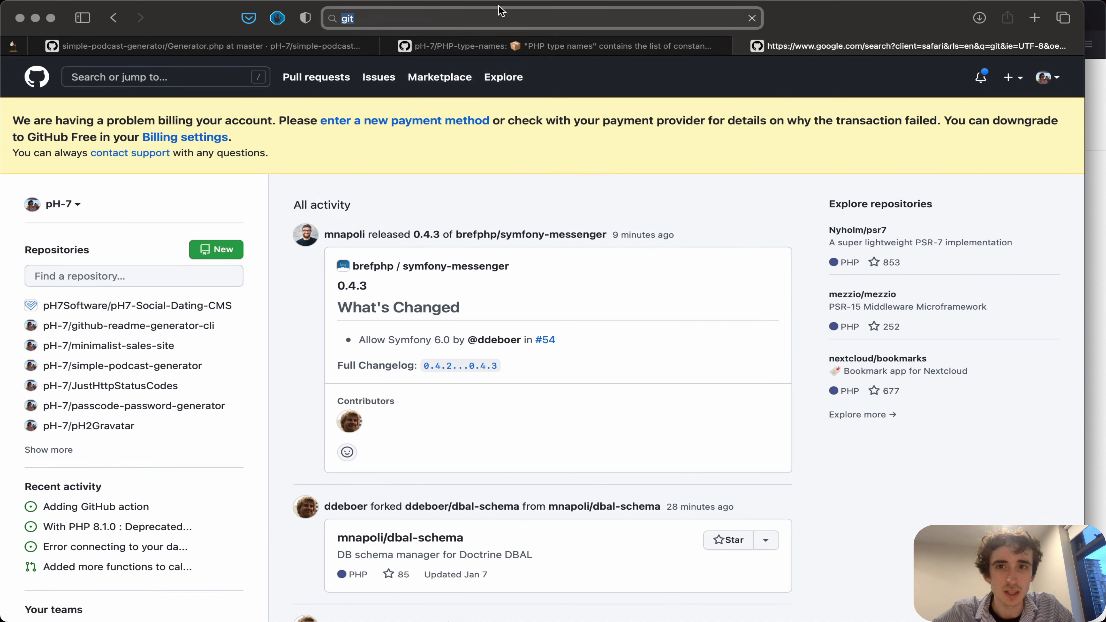
key("super+l")
left_click_drag(710, 440, 952, 466)
double_click(735, 386)
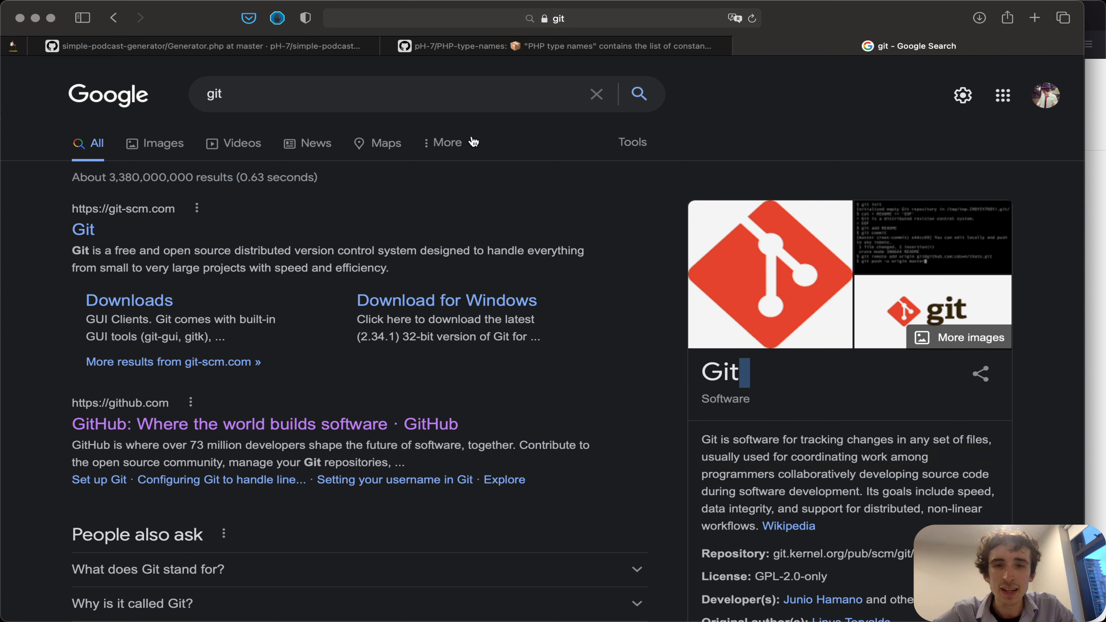
- Replace the Google search term with gitlab, and close the search tab without running it
double_click(429, 104)
type("gitlab")
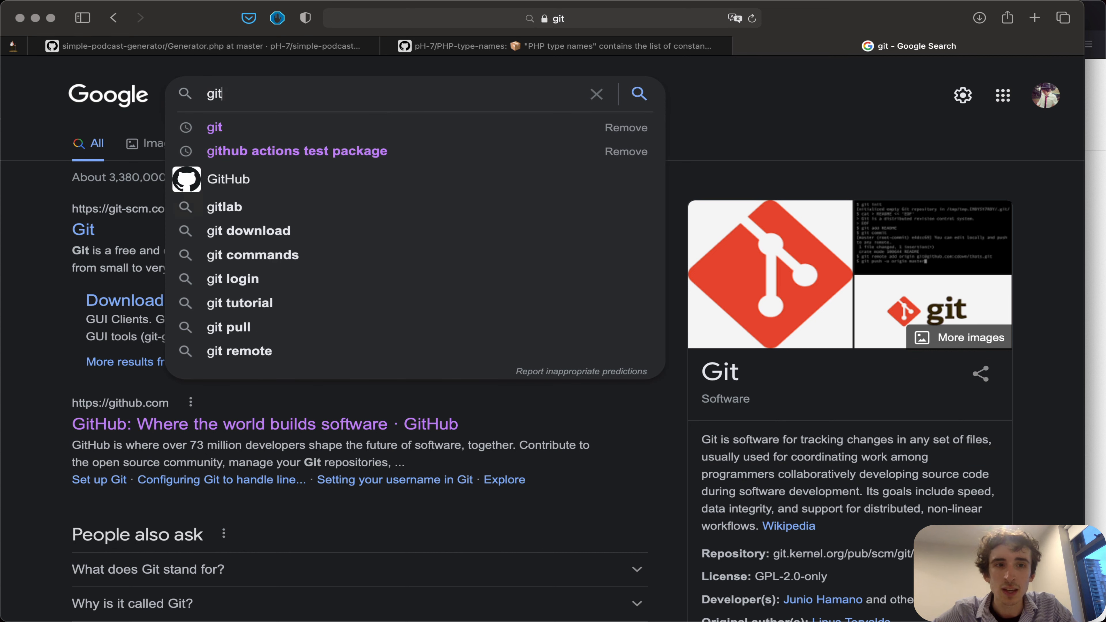
key("super+a")
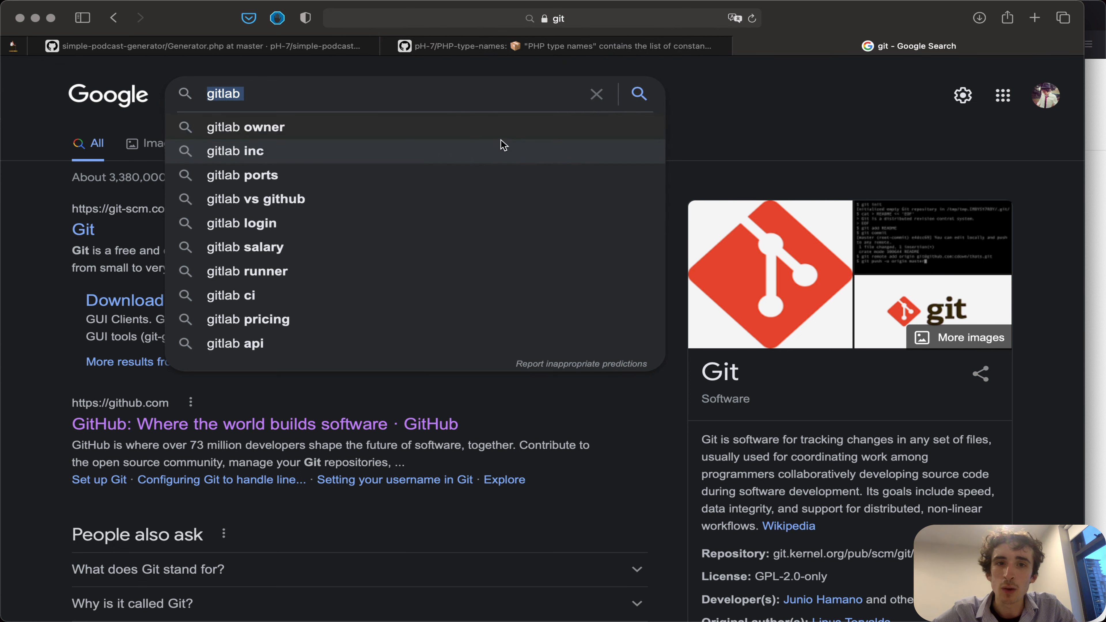
key("super+w")
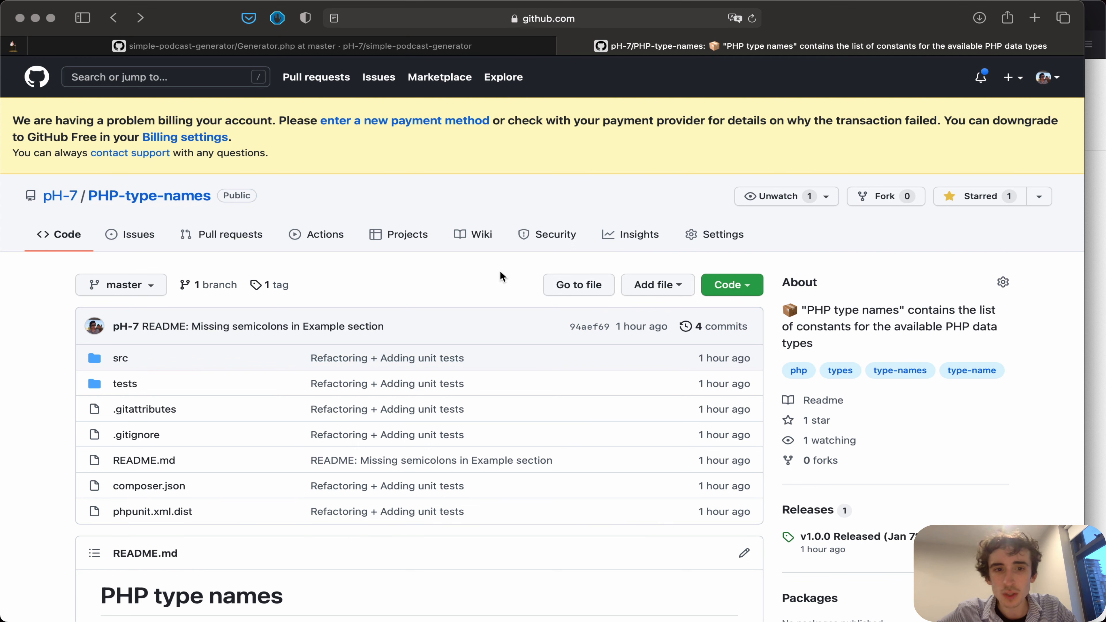
scroll(309, 457, "down", 15)
scroll(309, 457, "up", 15)
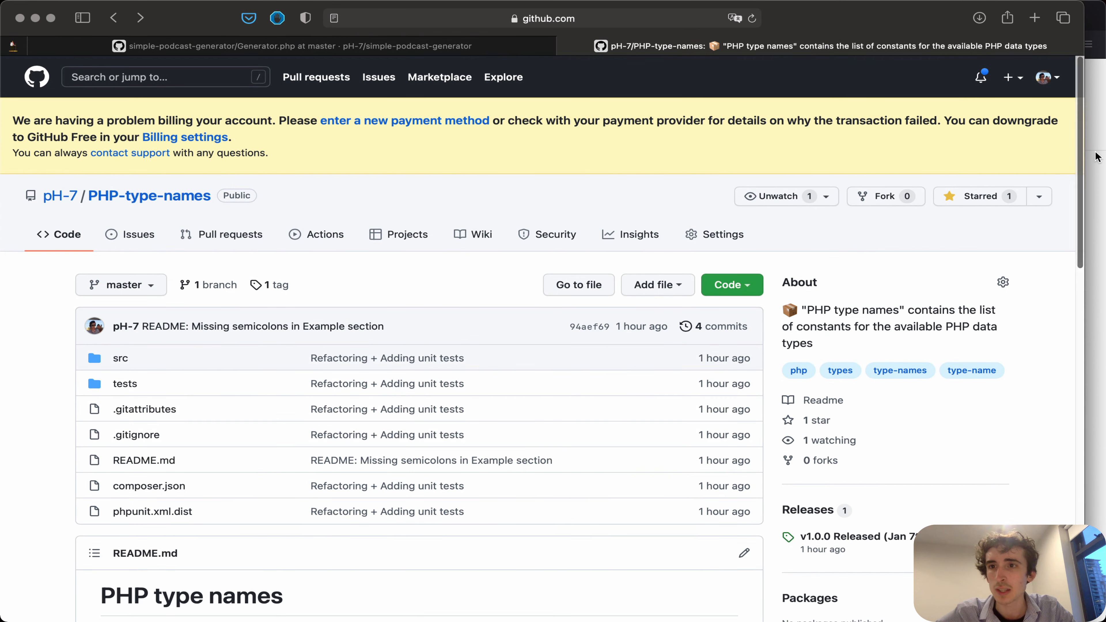
left_click(1044, 77)
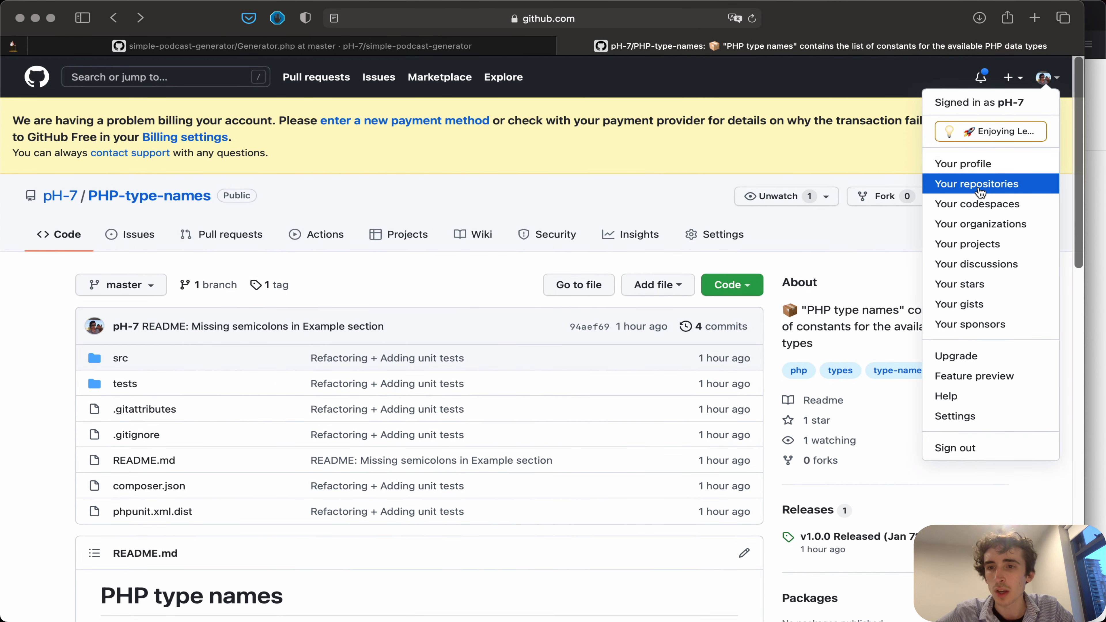
left_click(415, 282)
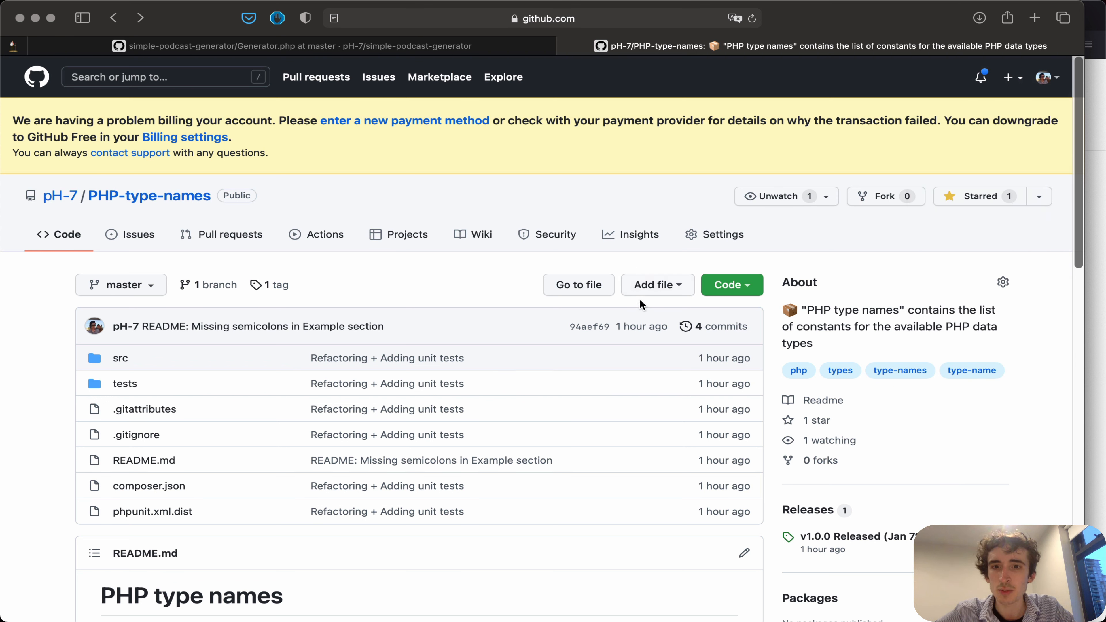
- Start a new file named LICENSE in the PHP-type-names repository on the master branch
left_click(655, 286)
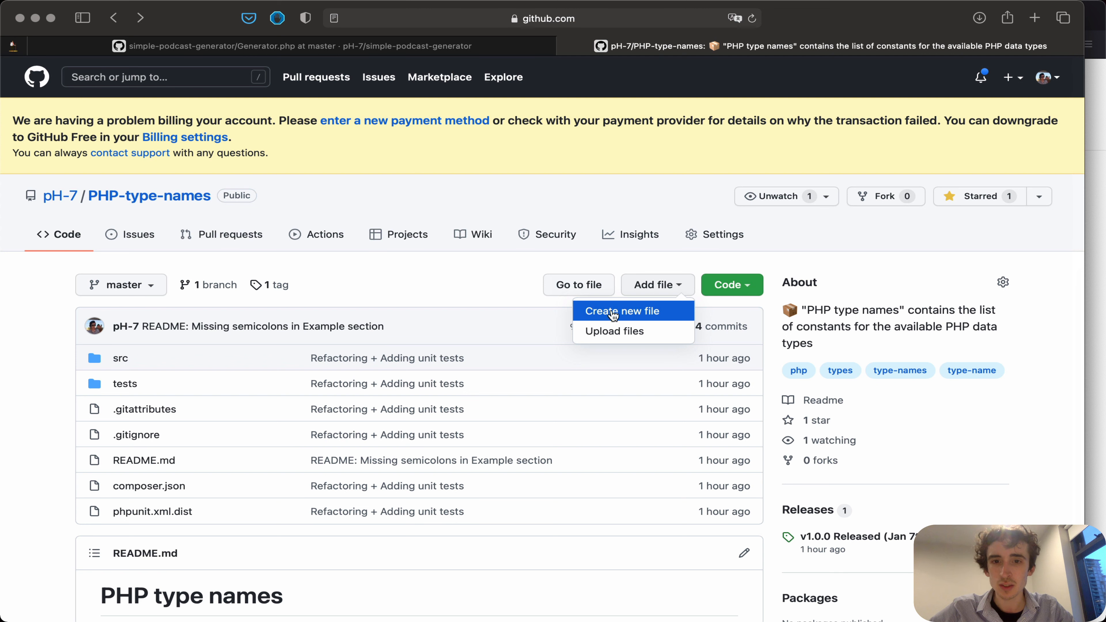
left_click(633, 314)
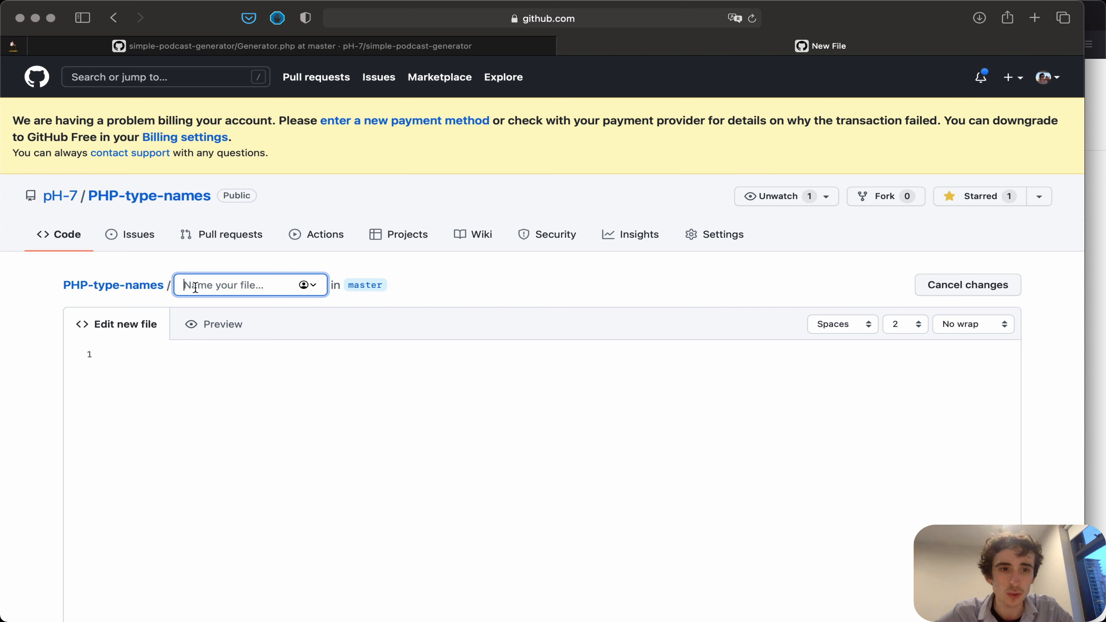
type("LIC")
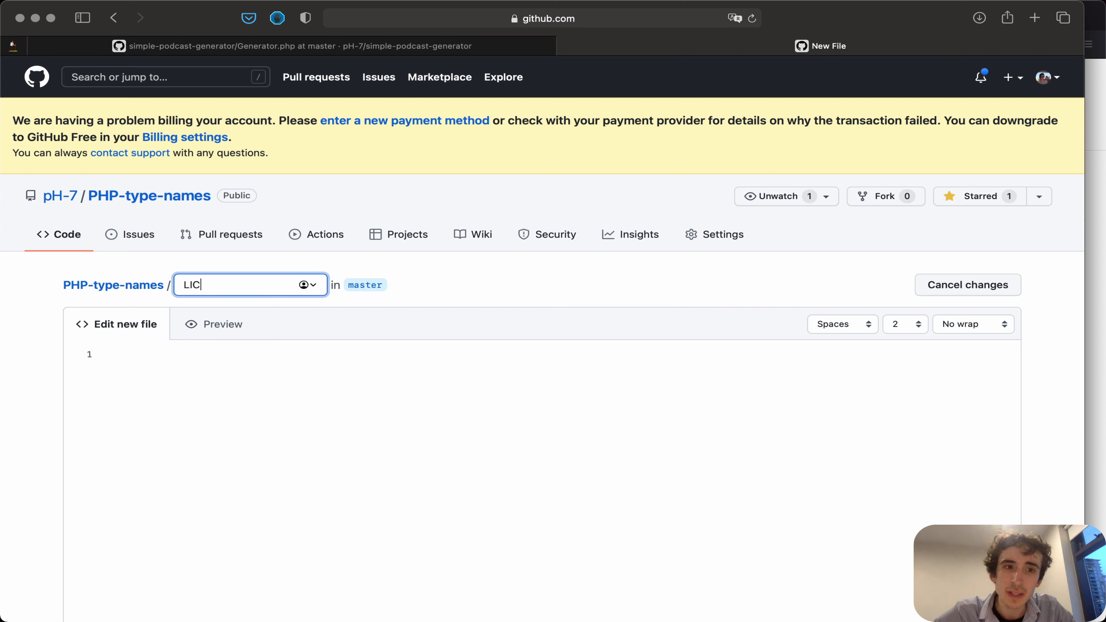
type("ENSE")
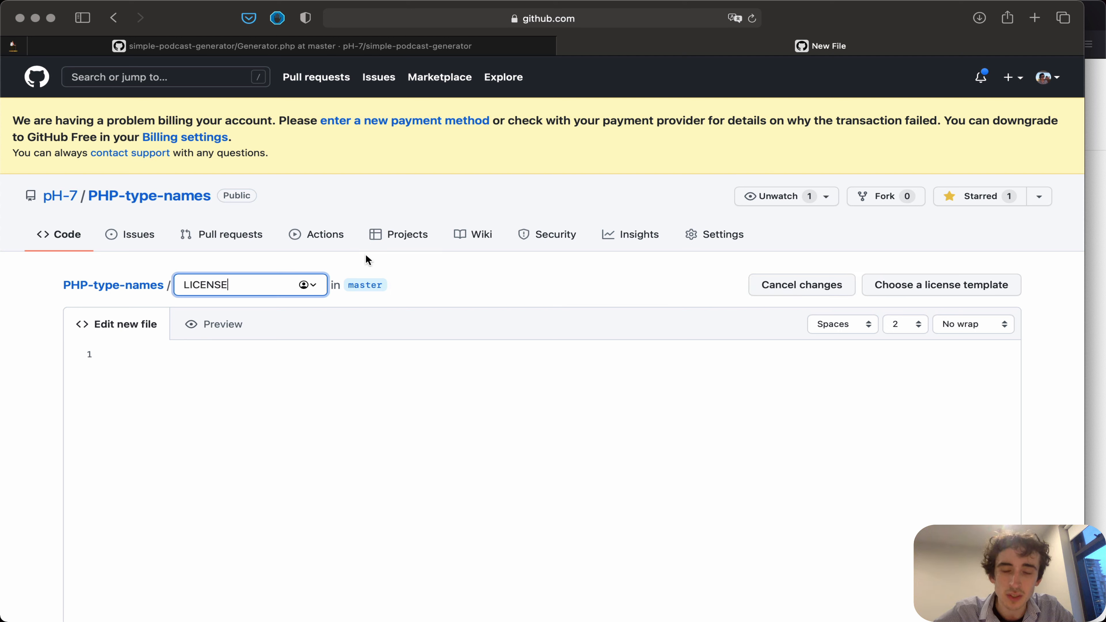
- Try the spellings "LICENSE." and "license" as the new file's name, and restore it to LICENSE
double_click(198, 283)
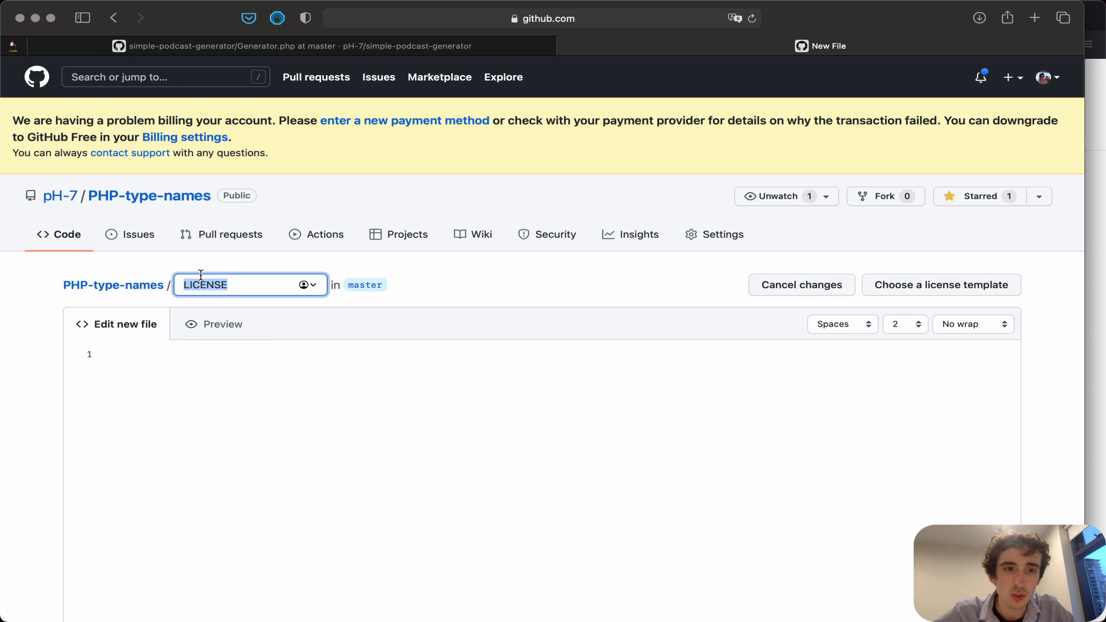
type("LICENSE")
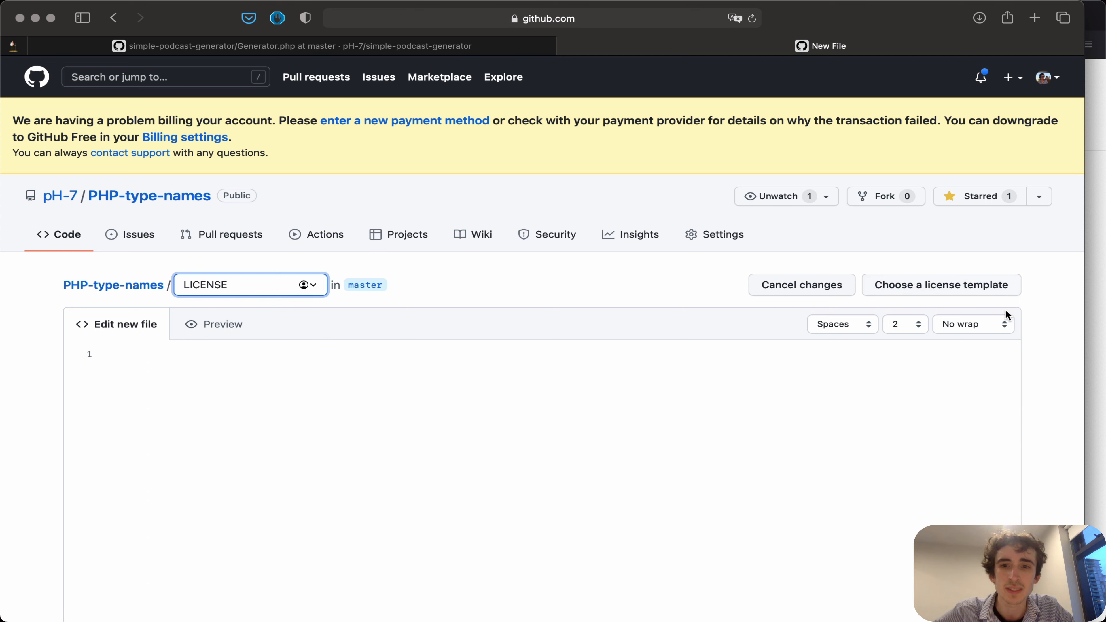
key("super+a")
type("LI")
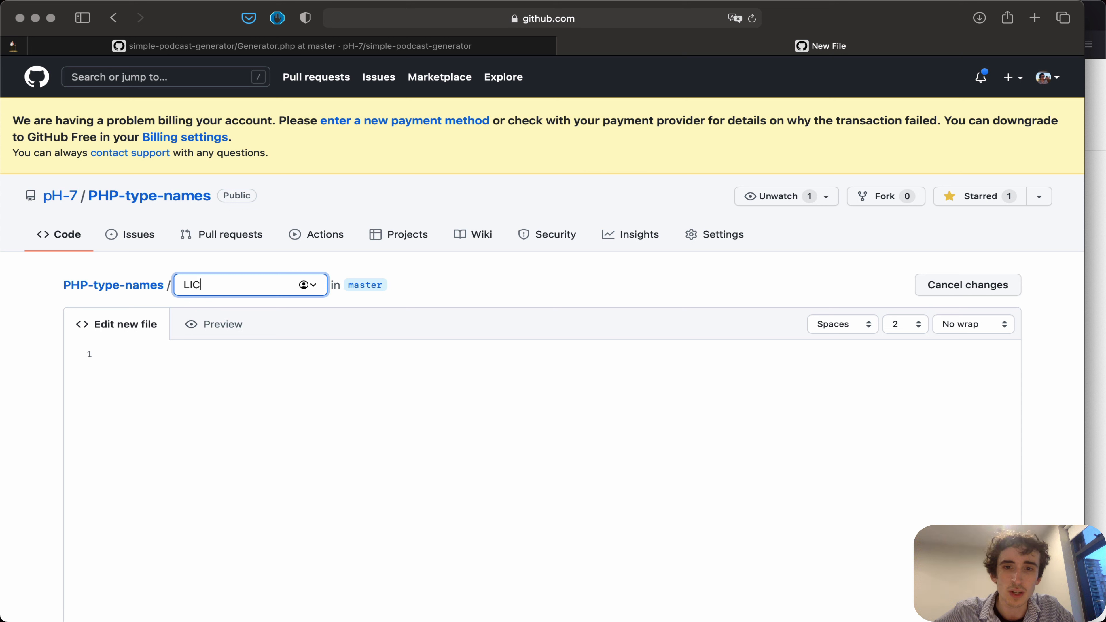
type("CENSE")
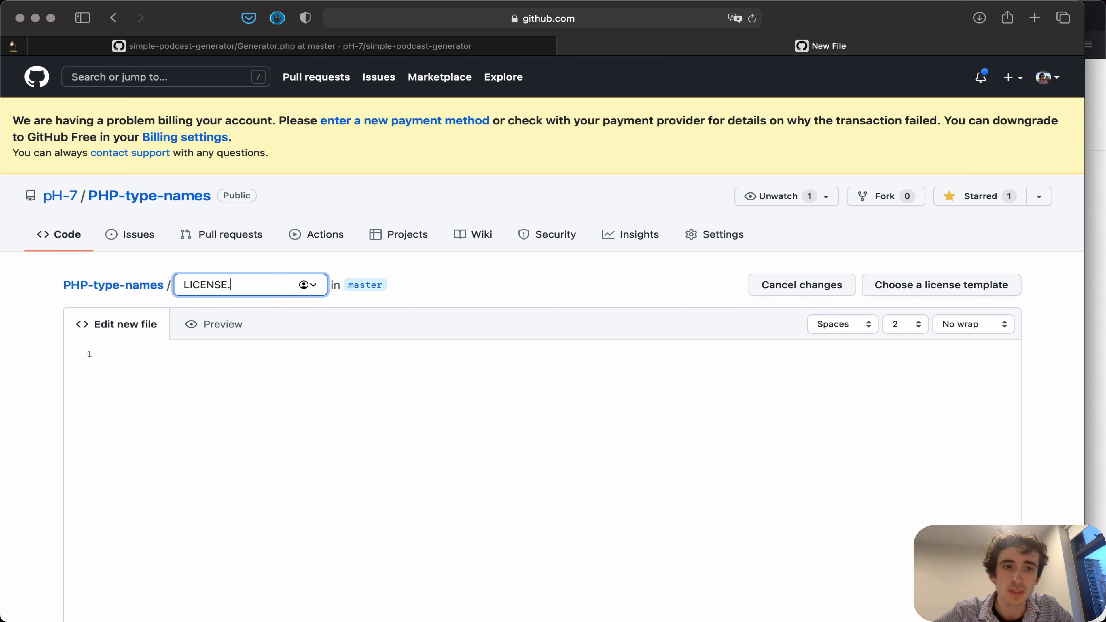
key("super+a")
type("license")
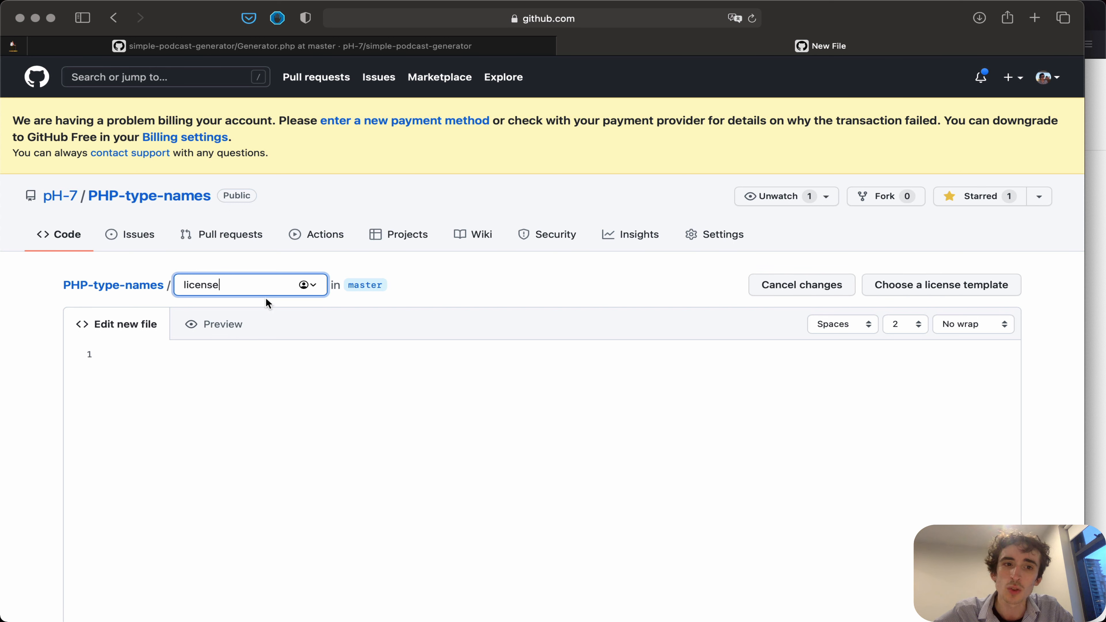
key("super+a")
type("LICEN")
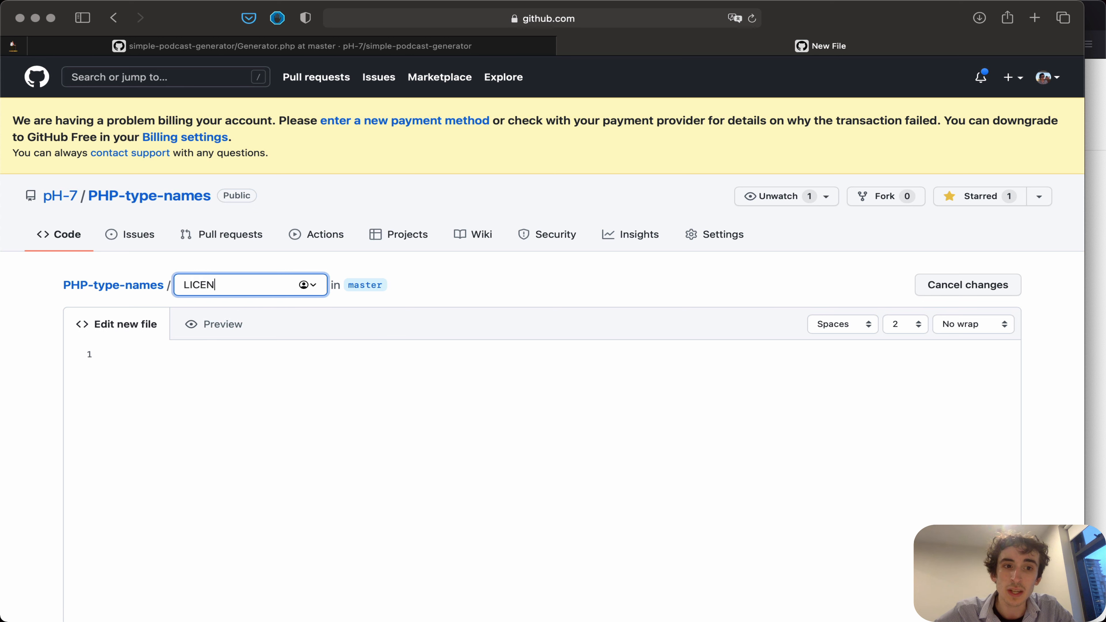
type("SE")
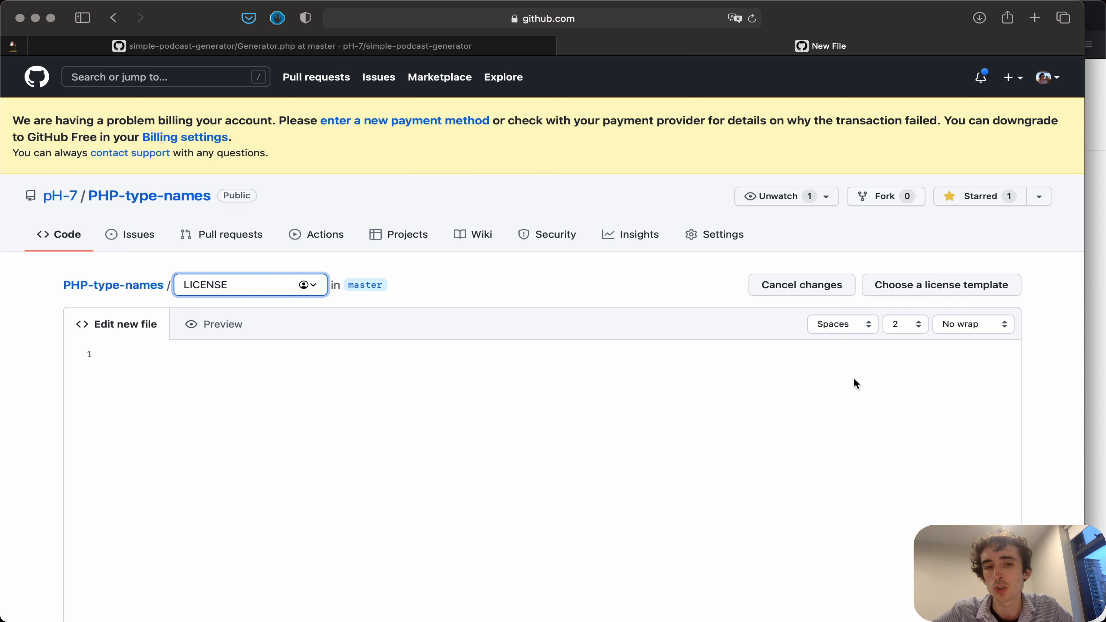
left_click(799, 449)
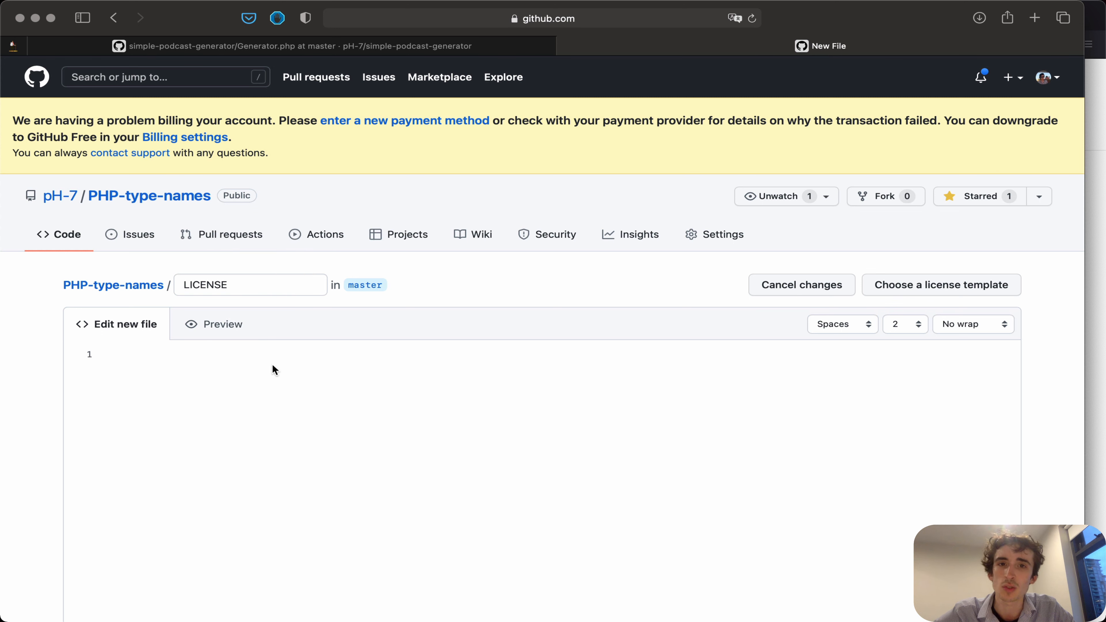
- Browse the available license templates for the file and select the MIT License
left_click(917, 284)
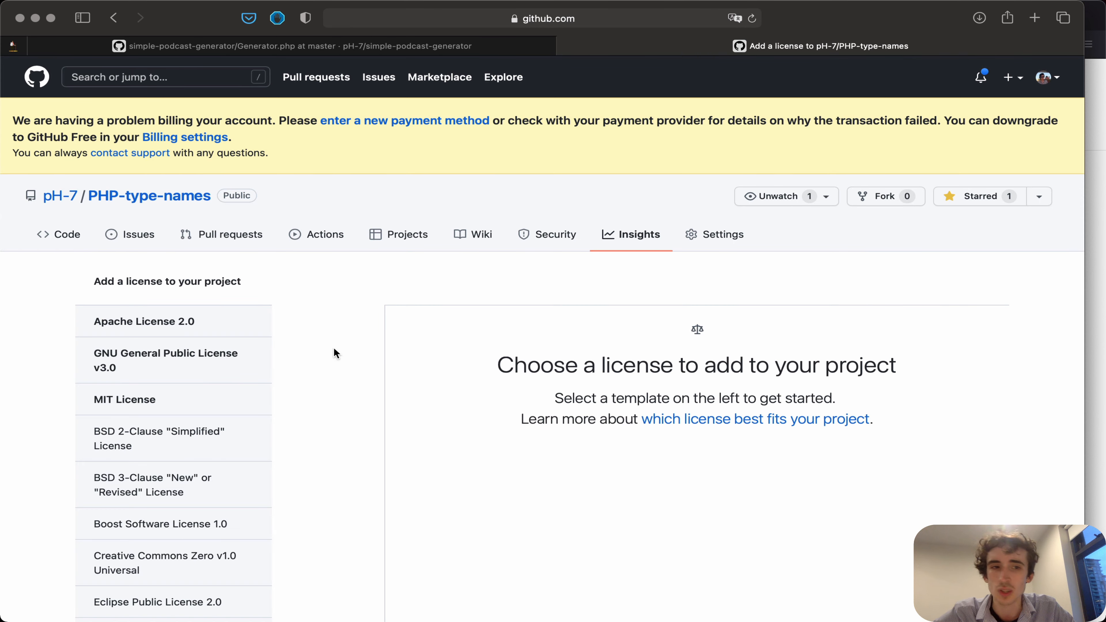
scroll(230, 409, "down", 7)
scroll(250, 400, "up", 7)
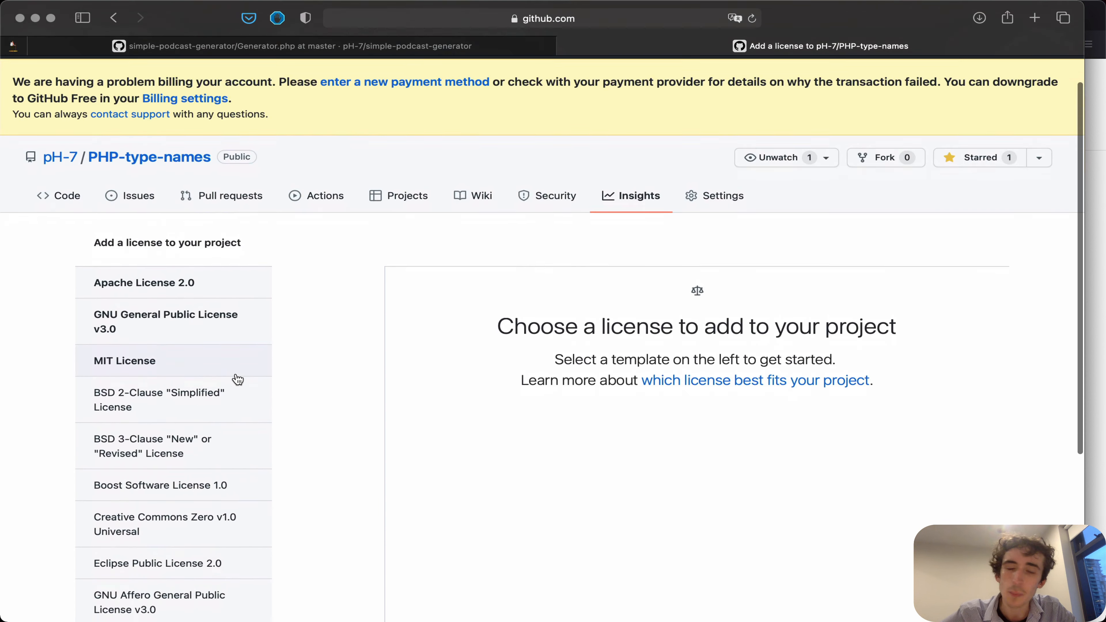
scroll(236, 377, "down", 6)
scroll(119, 464, "up", 5)
scroll(118, 465, "down", 5)
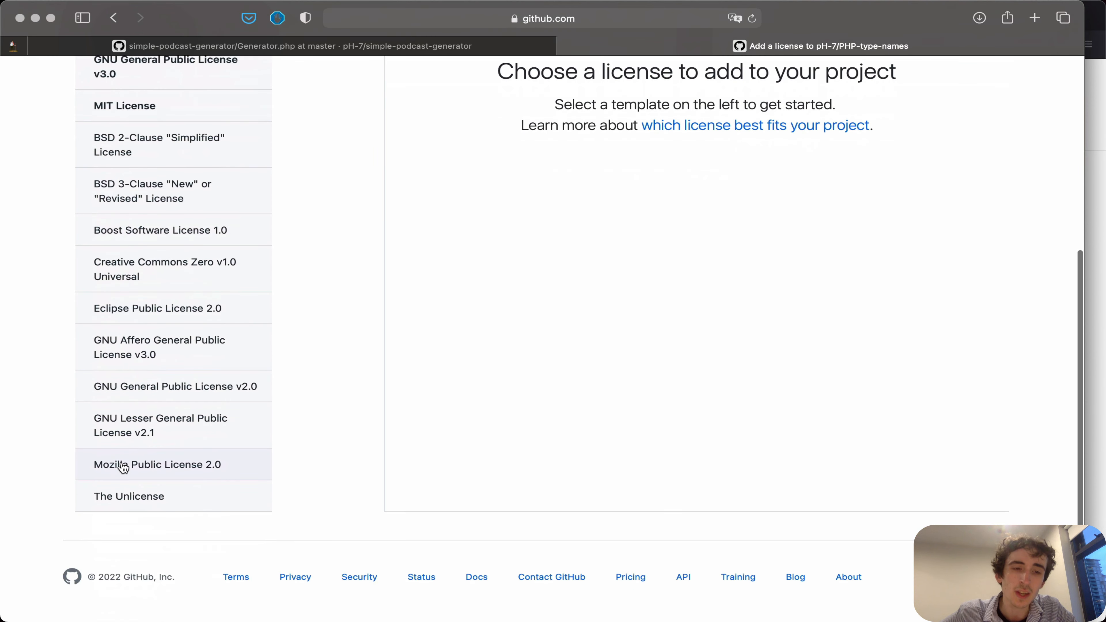
scroll(123, 466, "up", 2)
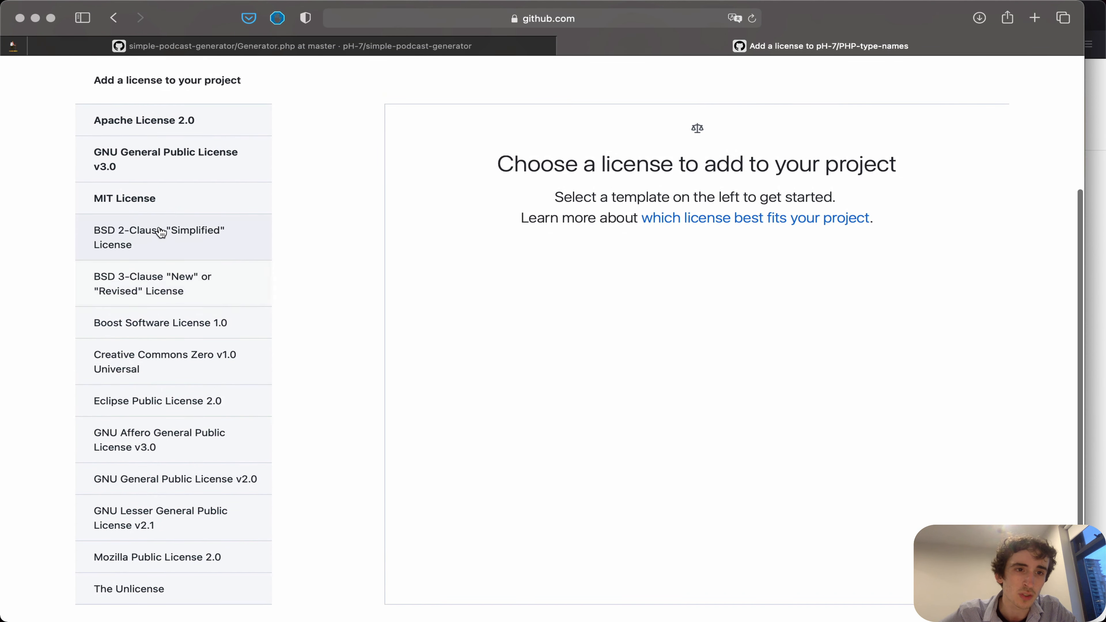
left_click(150, 208)
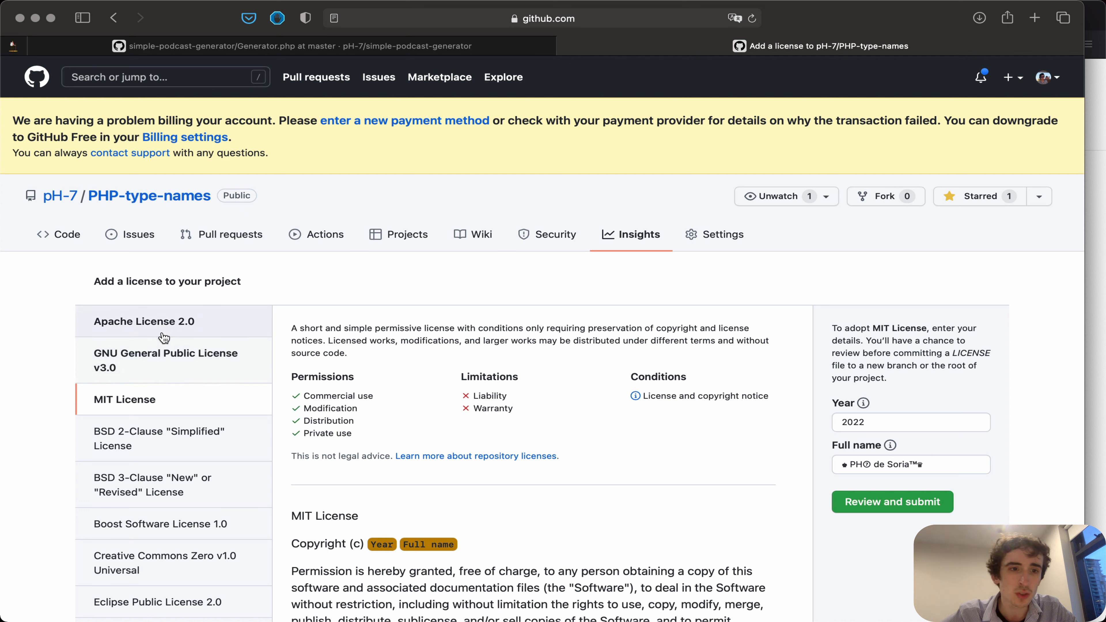
- Preview the GNU General Public License v3.0 template and find the other GNU licenses on the page
left_click(121, 376)
key("super+f")
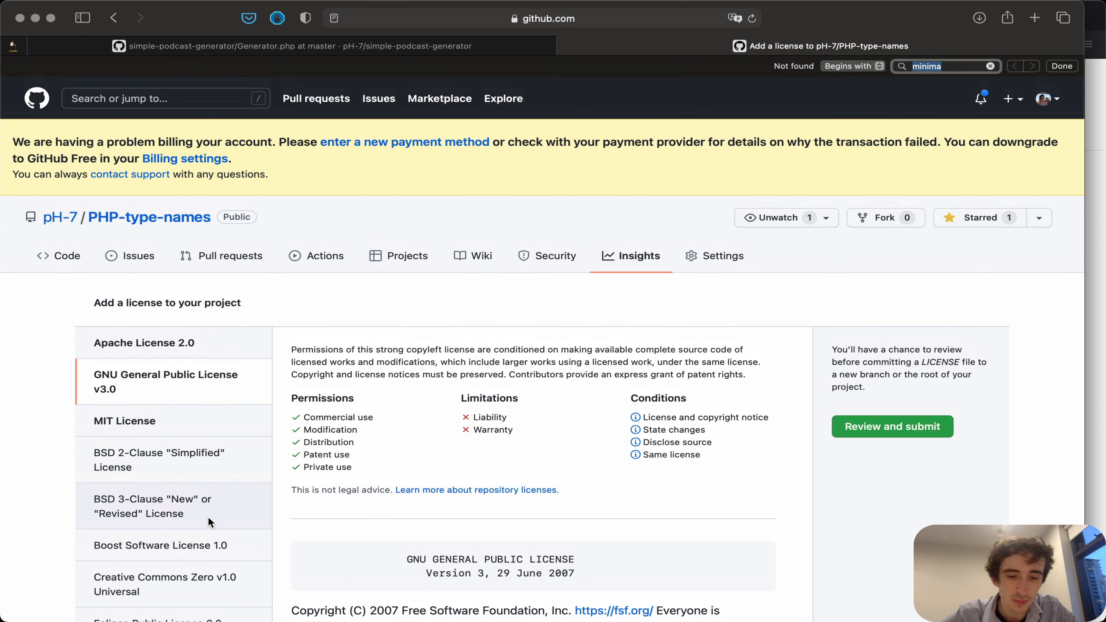
type("GNU")
key("Return")
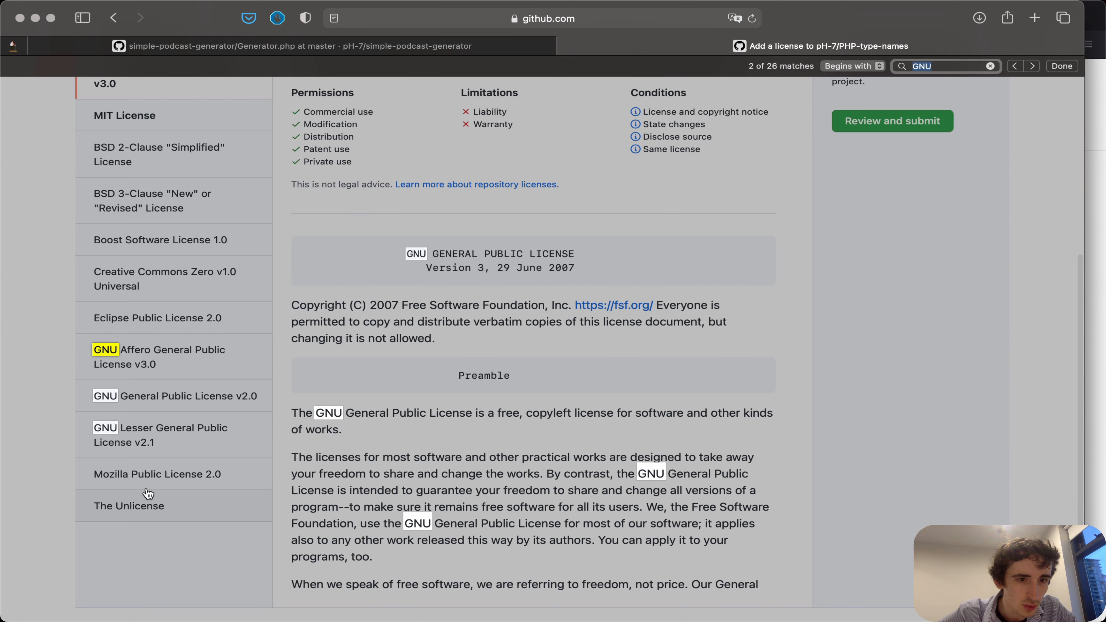
- Reselect the MIT License template and go through its Year and Full name fields
left_click(160, 389)
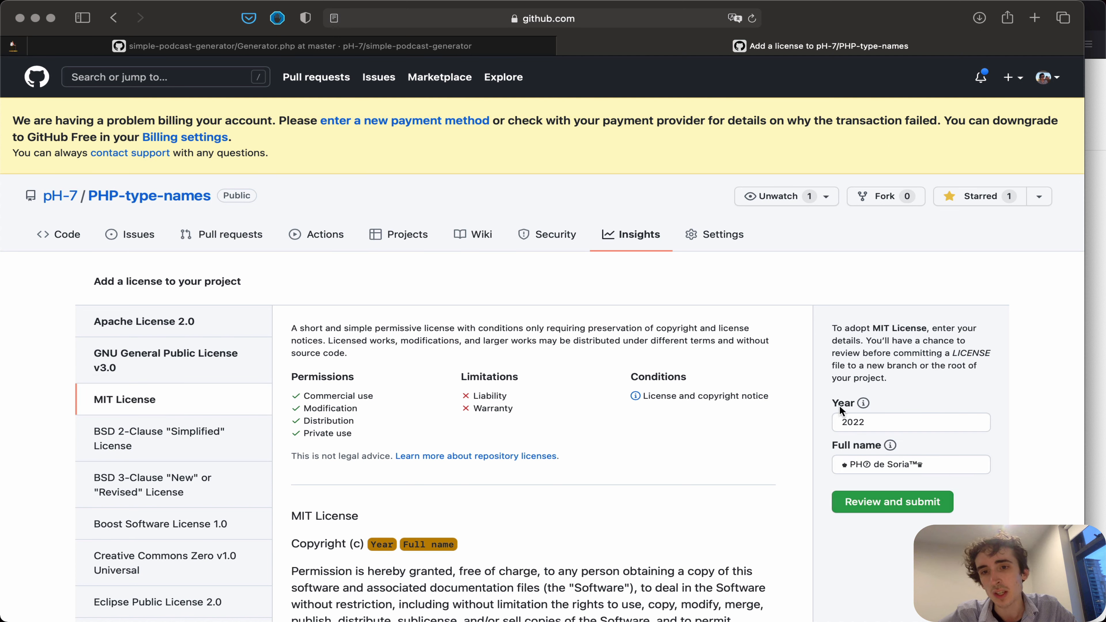
left_click(859, 409)
left_click(891, 422)
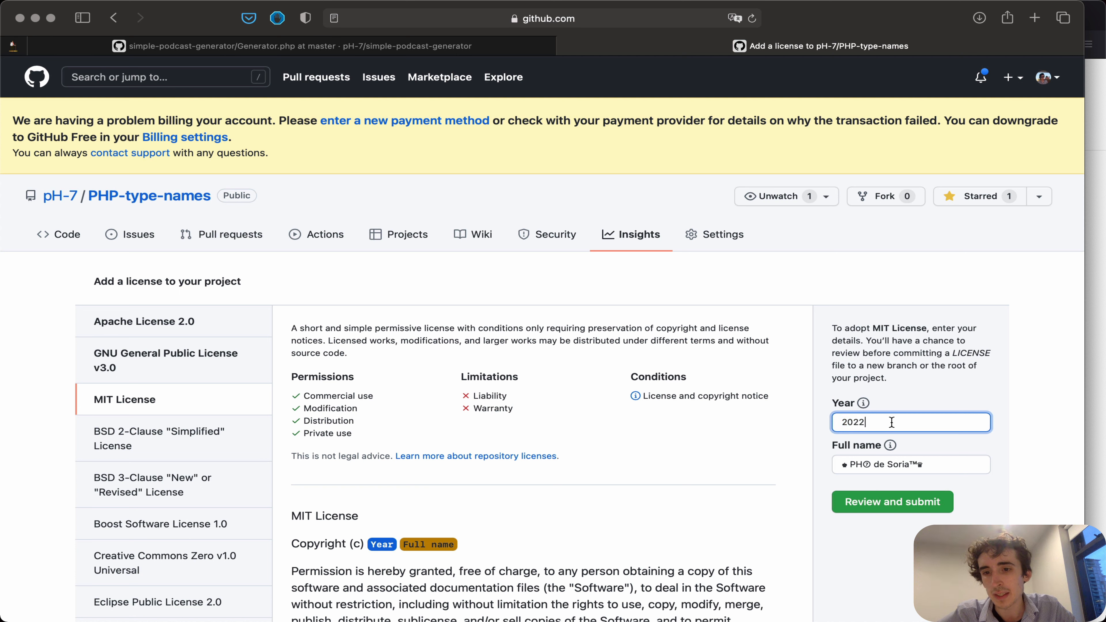
key("Tab")
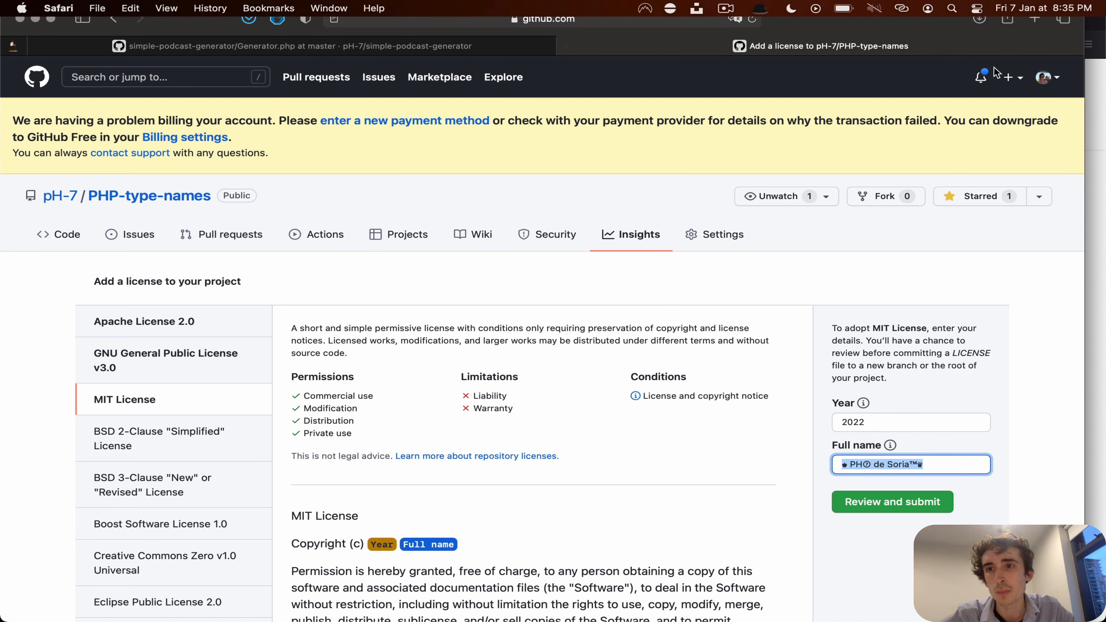
- Open your own GitHub profile in a new tab to view the displayed name
left_click(1044, 77)
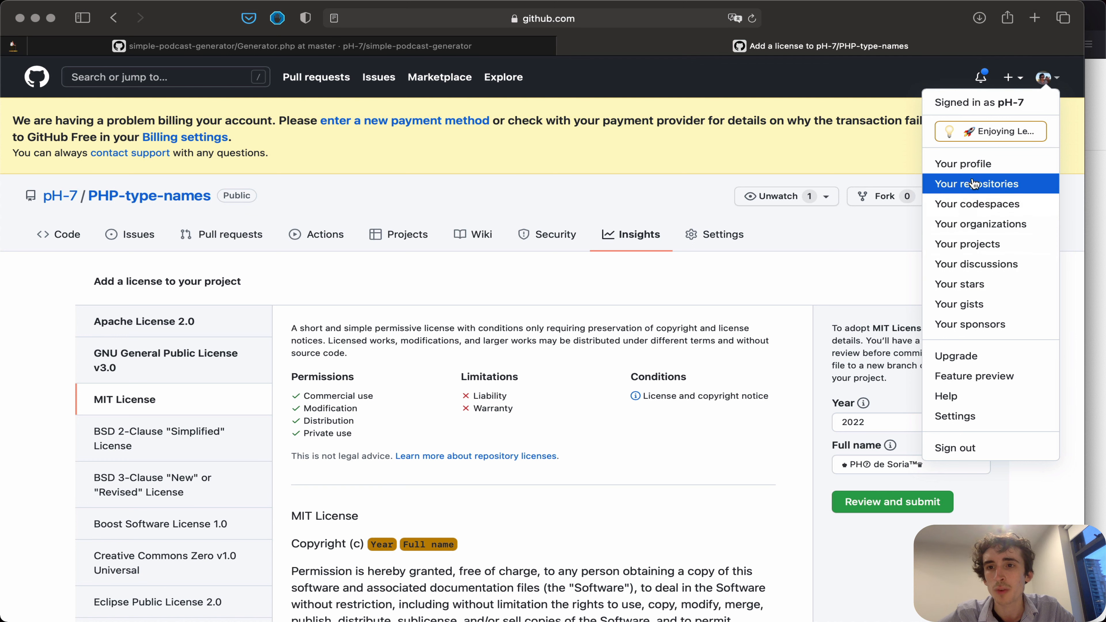
left_click(970, 166, "super")
left_click(814, 48)
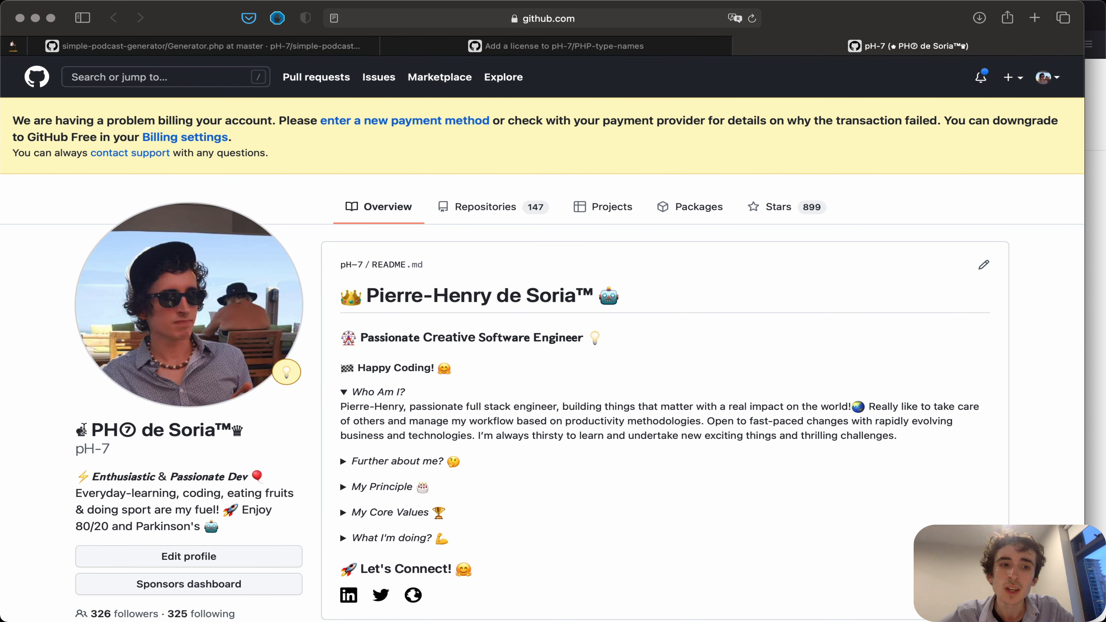
- Highlight the display name on the GitHub profile page to examine it
left_click_drag(82, 429, 223, 428)
double_click(168, 425)
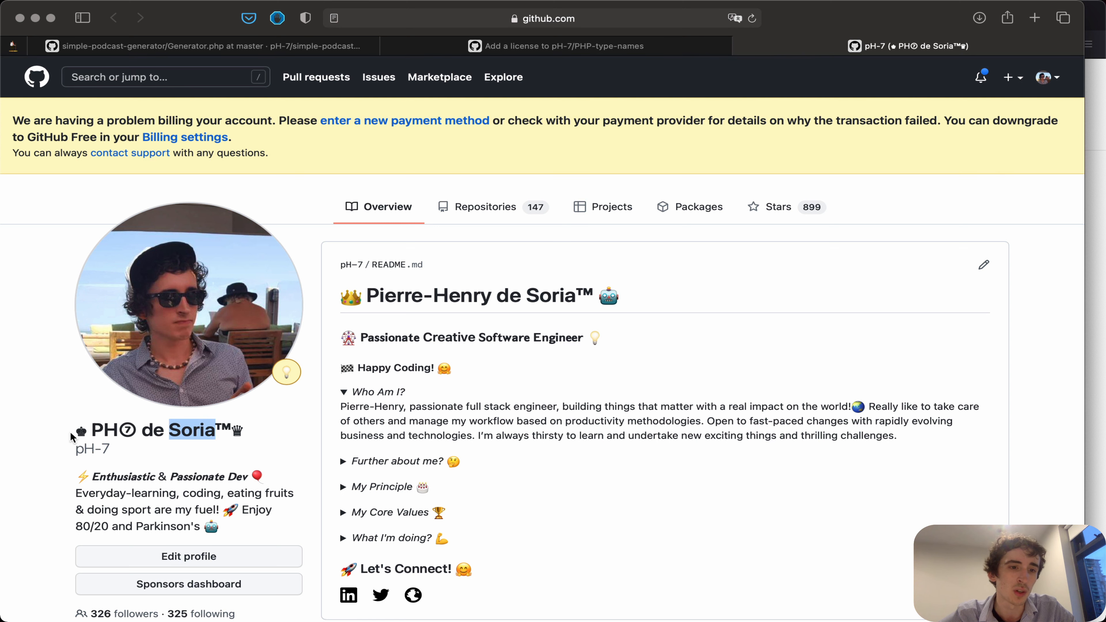
left_click_drag(70, 432, 247, 434)
double_click(199, 430)
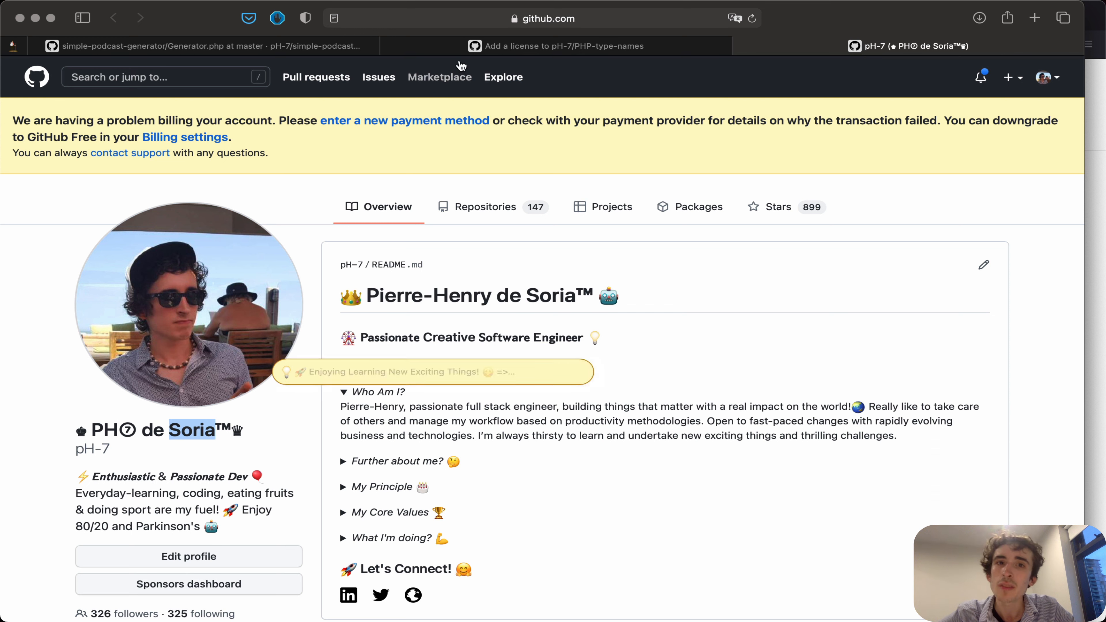
- Return to the license form and enter the copyright holder's full name
left_click(564, 46)
left_click(888, 461)
key("super+a")
type("P")
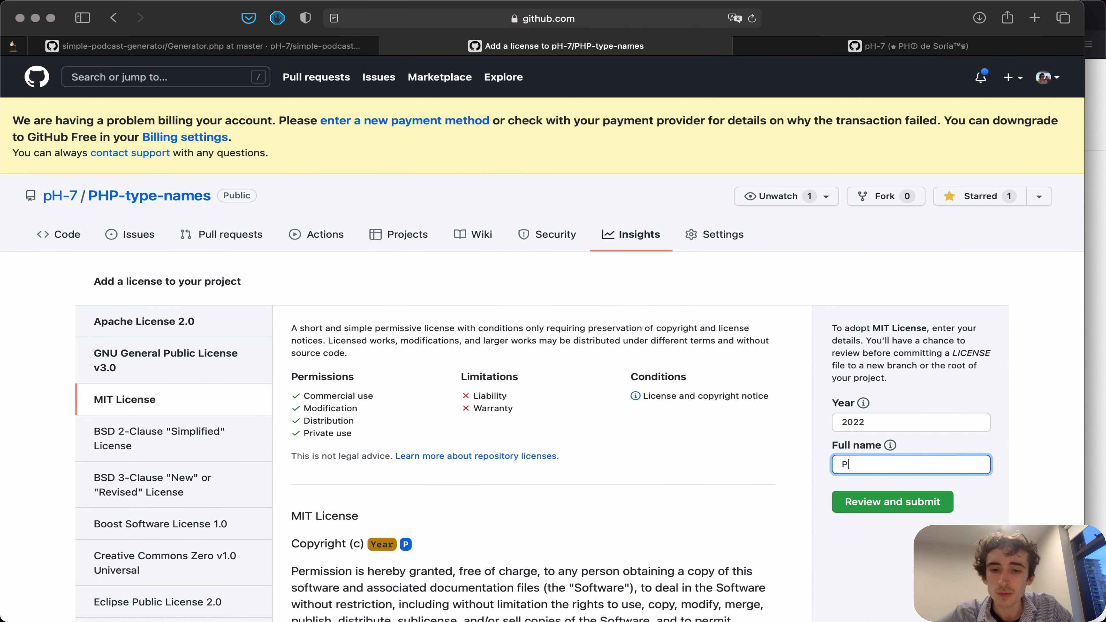
type("ierre-Henry Sr")
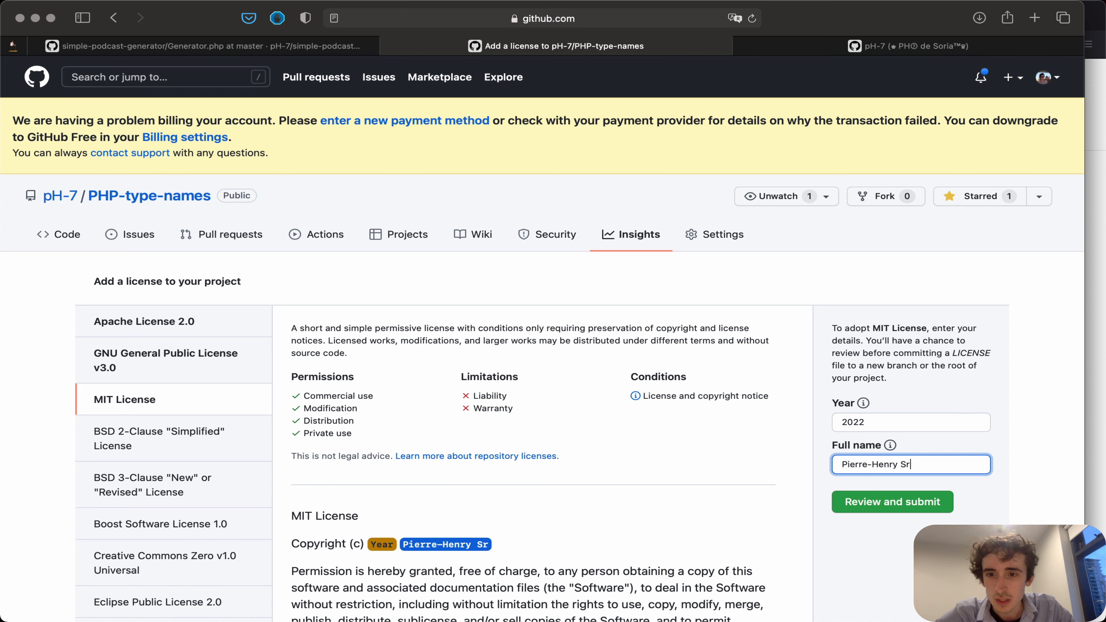
key("BackSpace")
type("oria")
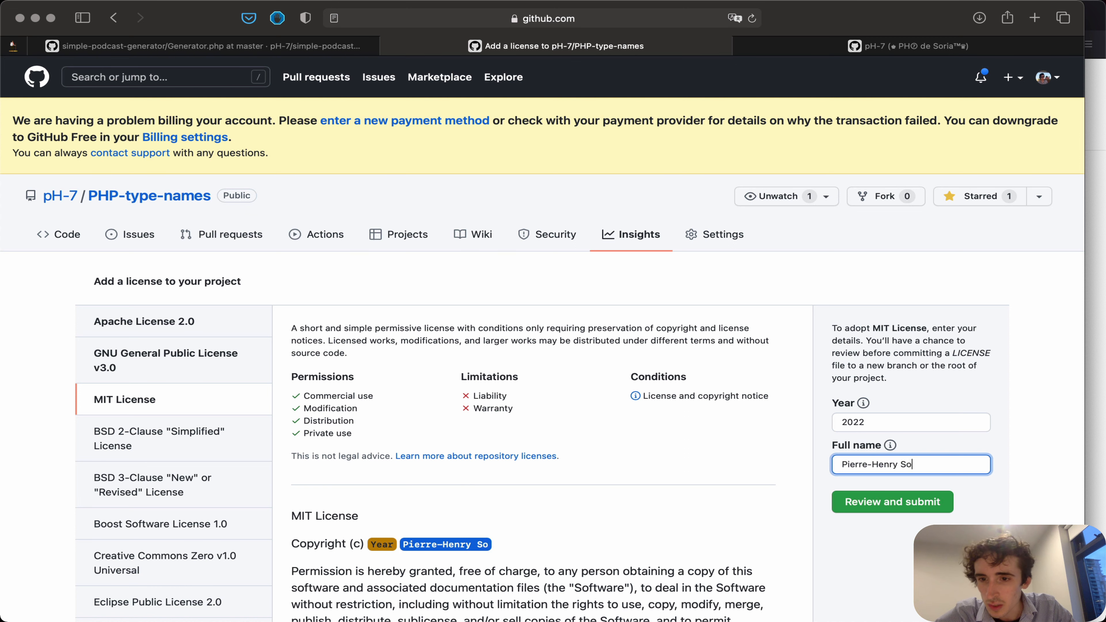
- Check the filled-in year and name in the MIT License preview and submit the license for review
scroll(882, 479, "down", 2)
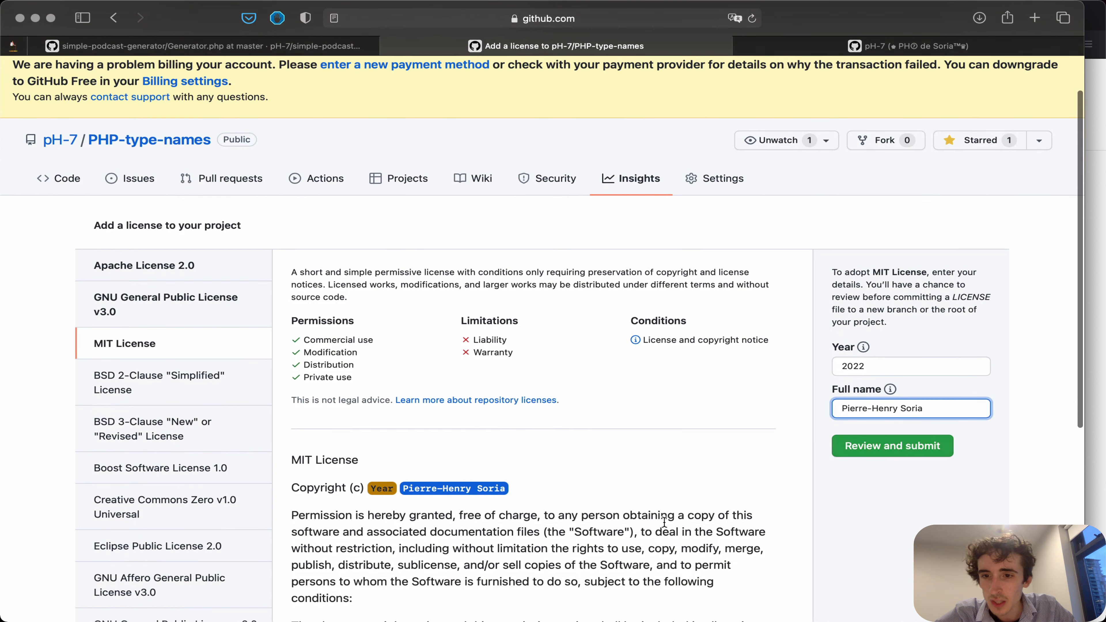
scroll(635, 545, "down", 3)
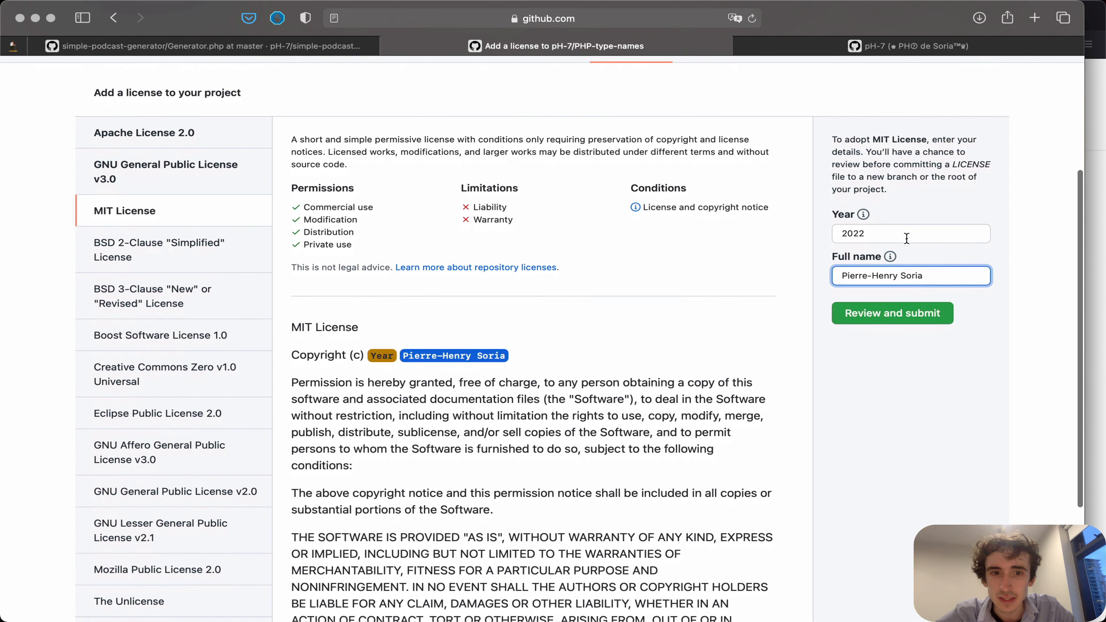
left_click(906, 239)
left_click(699, 362)
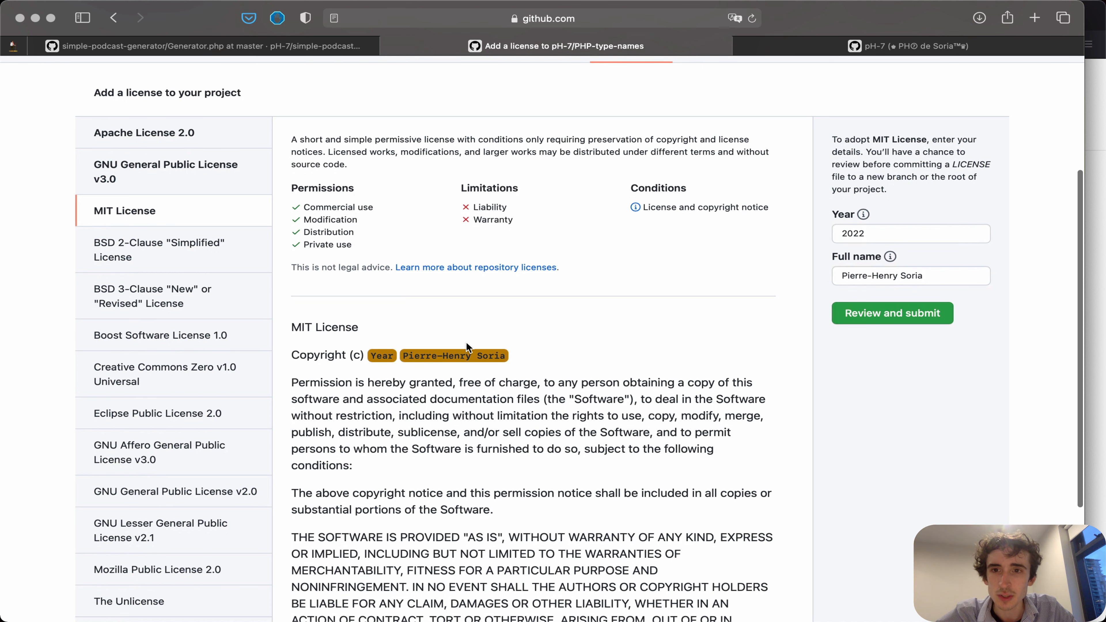
scroll(466, 341, "down", 5)
scroll(735, 319, "up", 10)
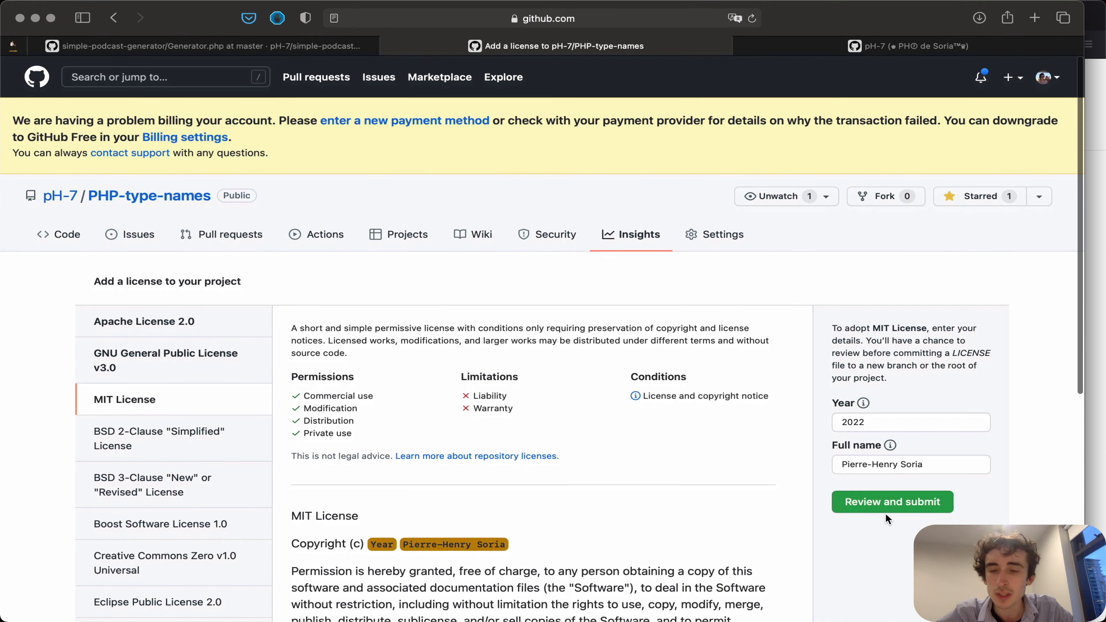
left_click(883, 507)
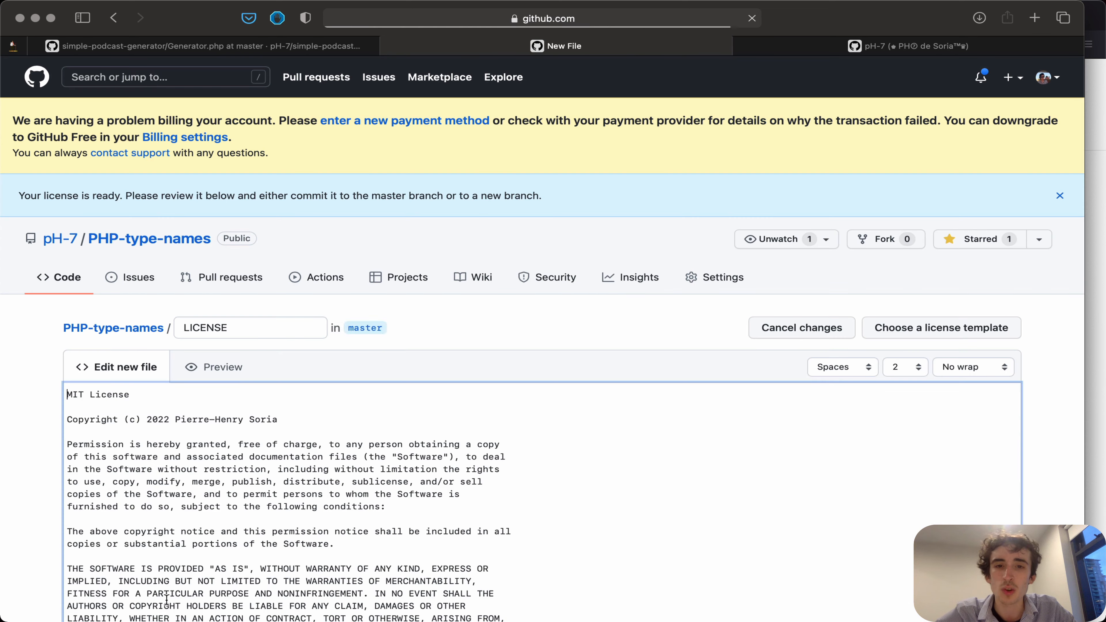
- Look over the complete MIT License text in the new LICENSE file
scroll(254, 301, "down", 5)
scroll(254, 302, "up", 4)
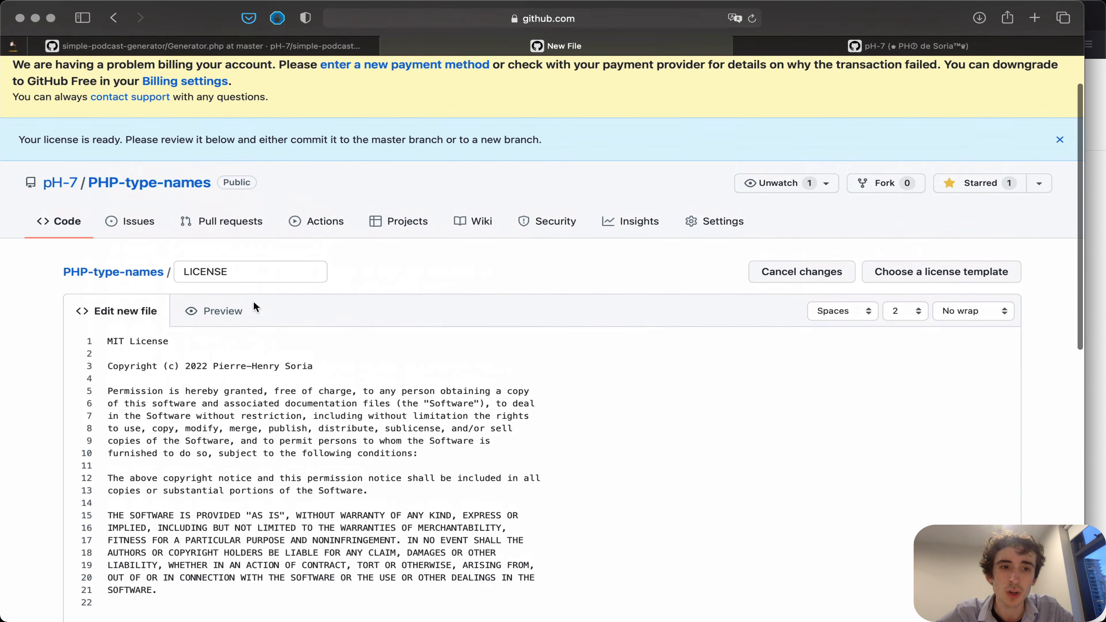
scroll(255, 301, "down", 1)
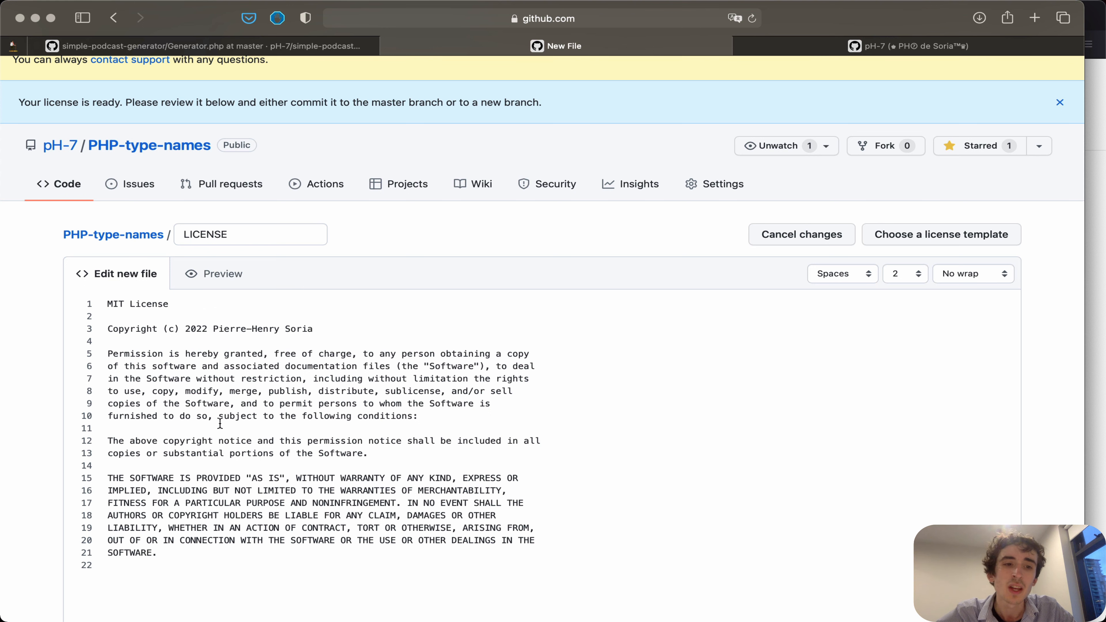
scroll(162, 351, "down", 2)
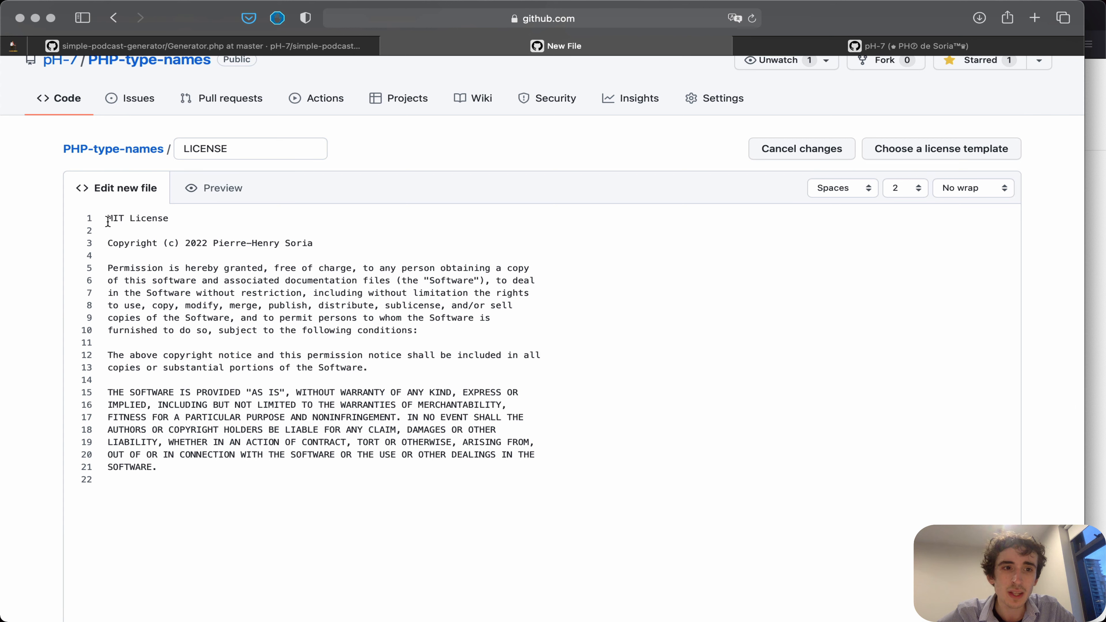
left_click_drag(108, 222, 458, 507)
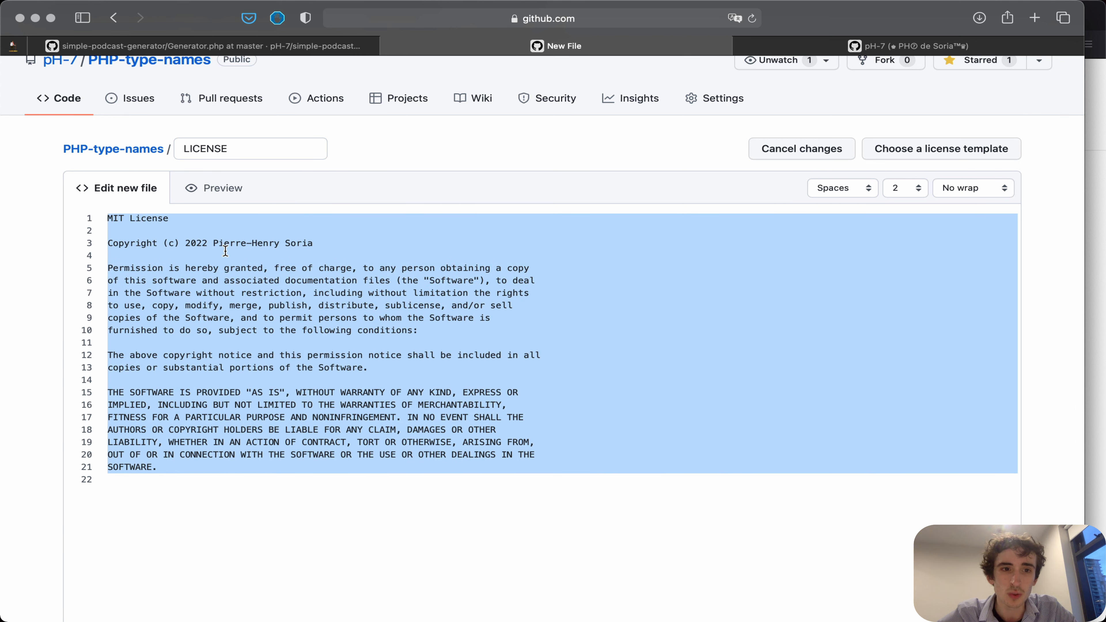
left_click(189, 240)
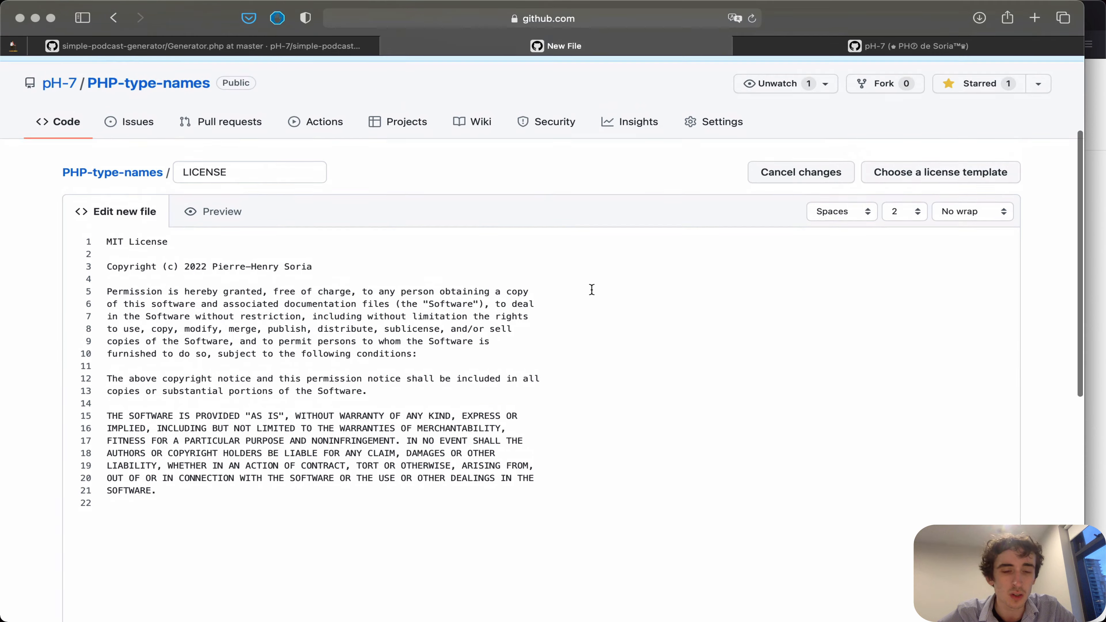
- Name the new branch add-mit-license and commit the LICENSE file to it
scroll(590, 288, "down", 10)
scroll(160, 499, "down", 2)
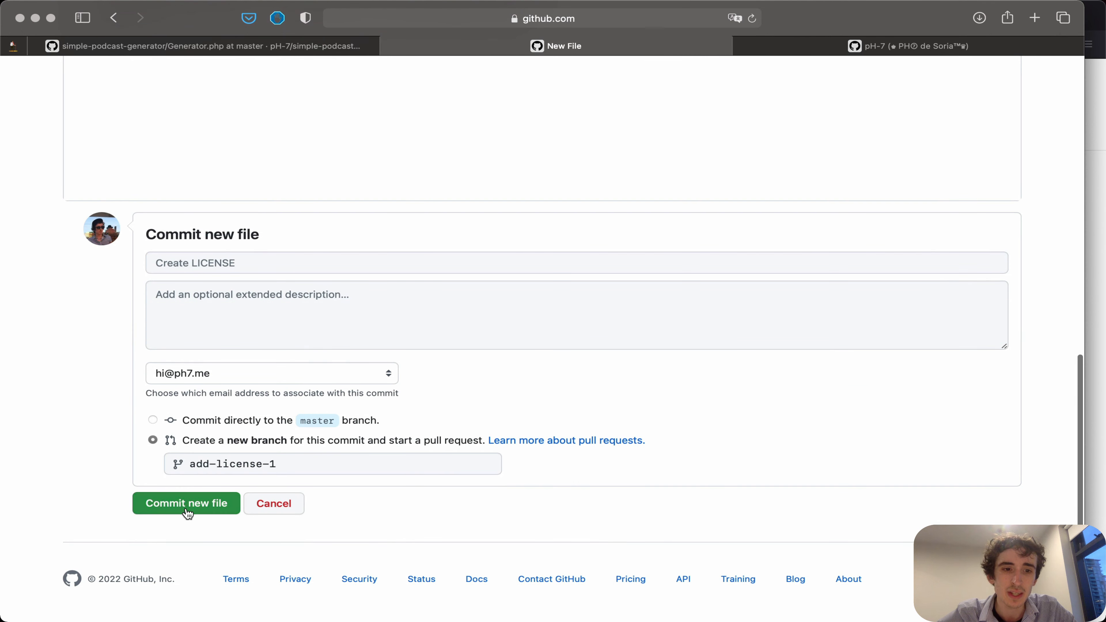
left_click_drag(192, 465, 295, 469)
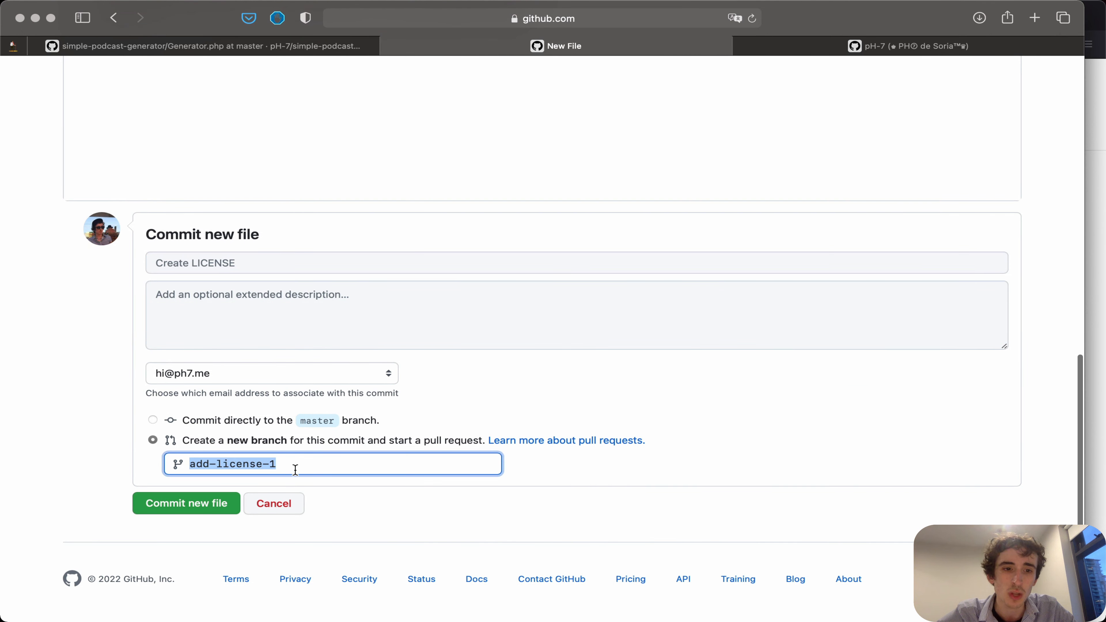
key("Right")
key("BackSpace")
key("BackSpace")
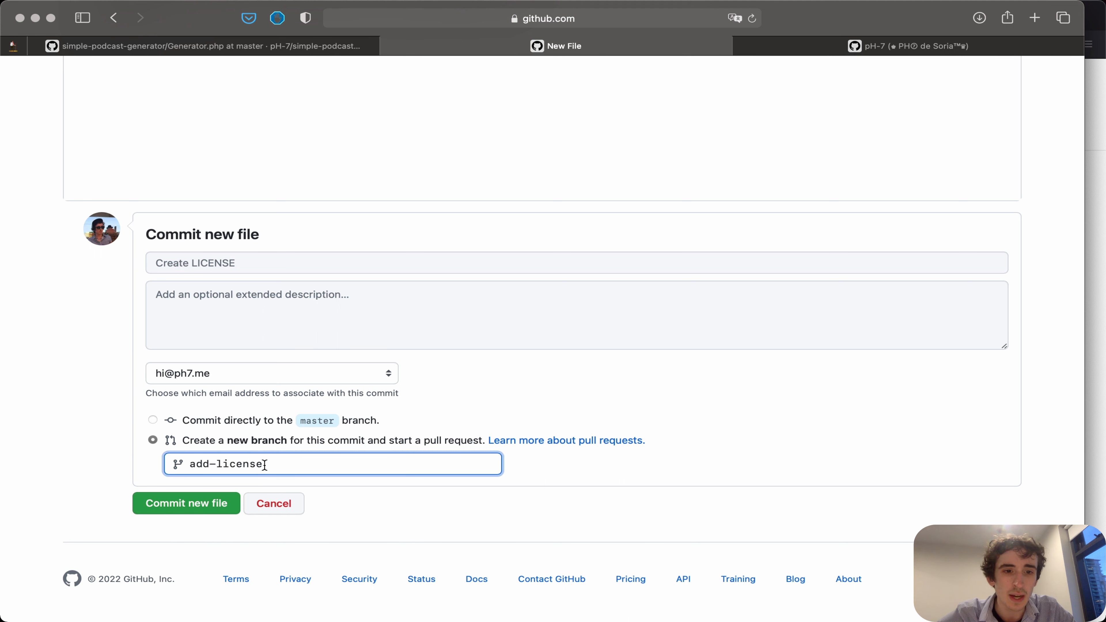
left_click(217, 464)
type("mit-")
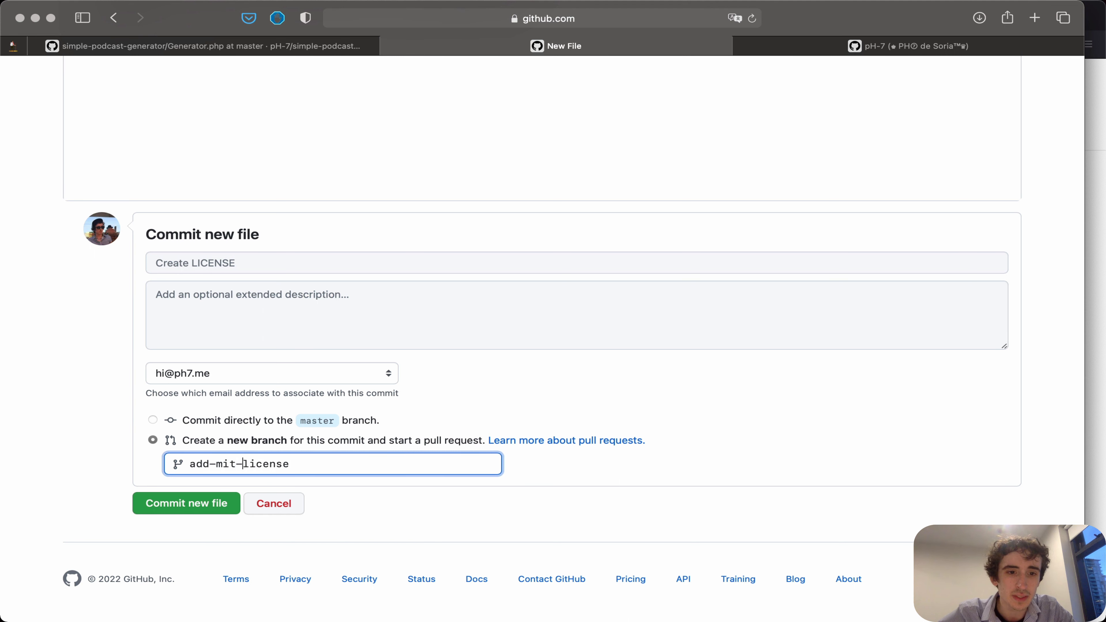
left_click(163, 505)
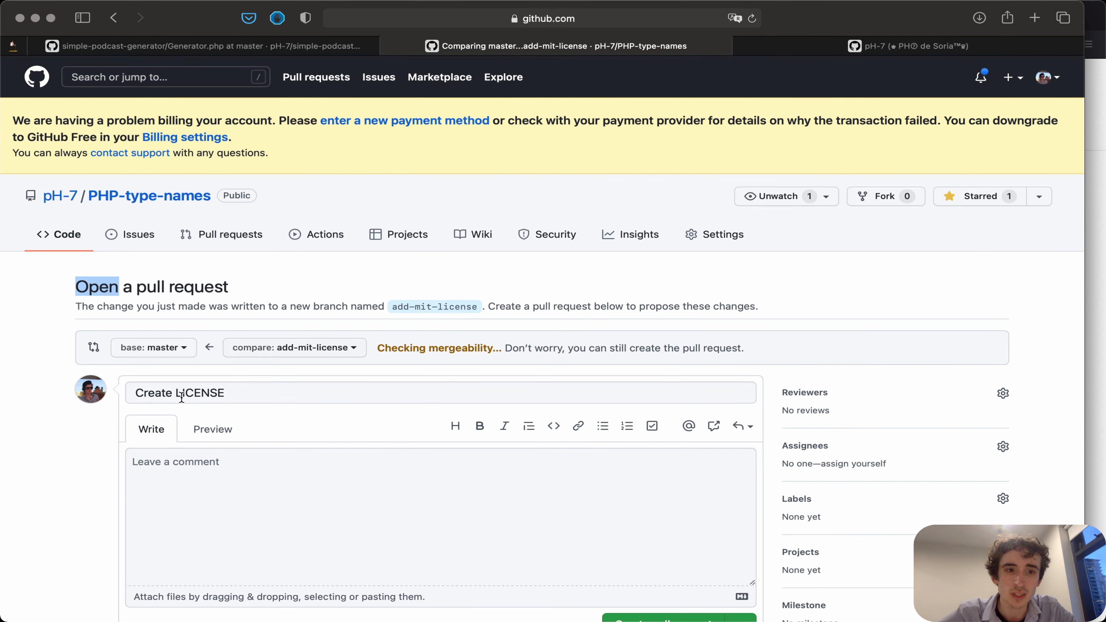
- Create the "Create LICENSE" pull request from add-mit-license into master without a description
left_click(410, 519)
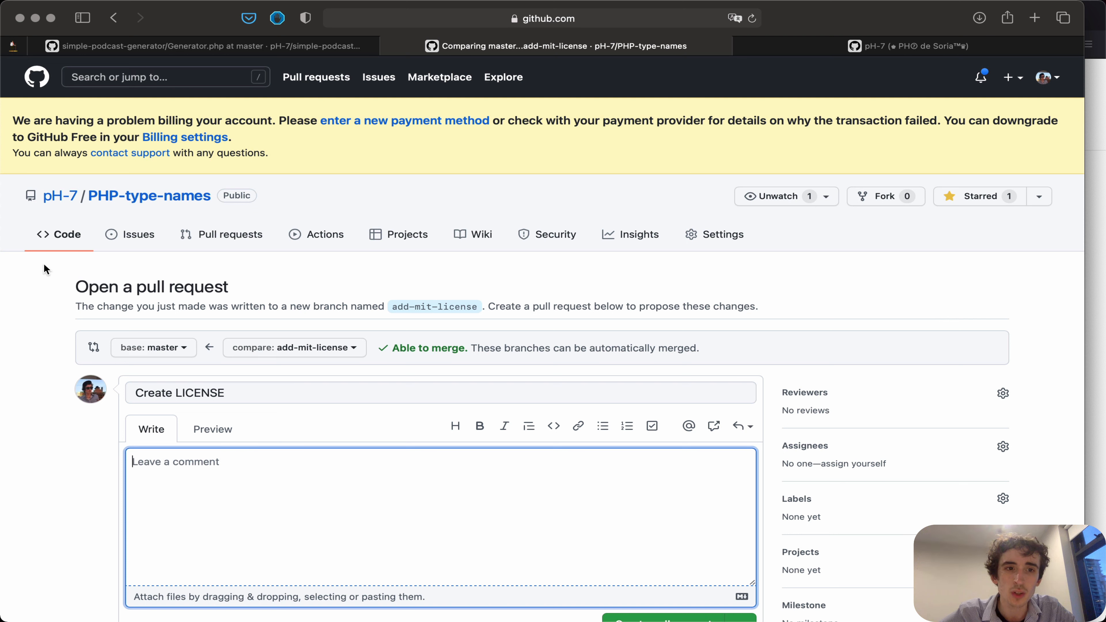
left_click_drag(86, 286, 154, 287)
double_click(199, 286)
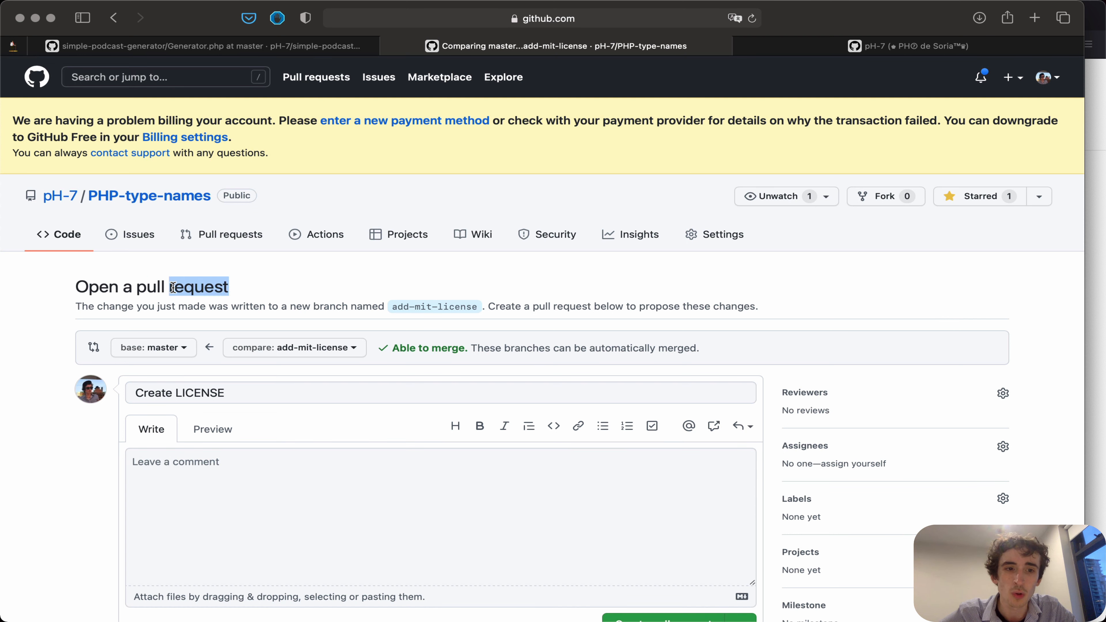
scroll(586, 366, "down", 5)
left_click(661, 421)
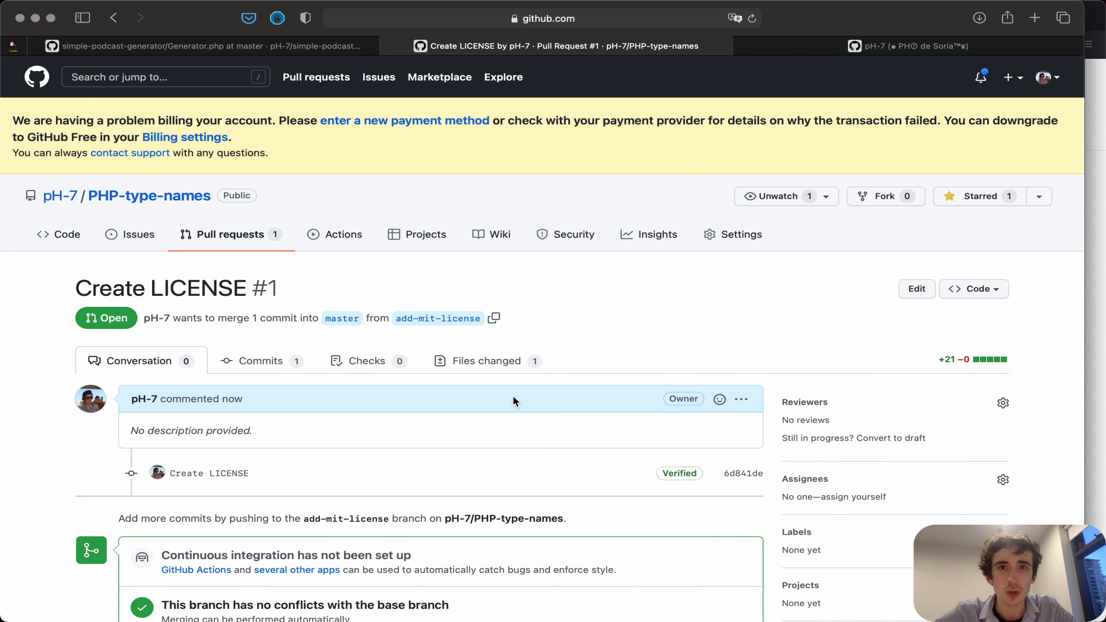
- Examine the pull request's merge section and the LICENSE file among its changed files
scroll(512, 395, "down", 5)
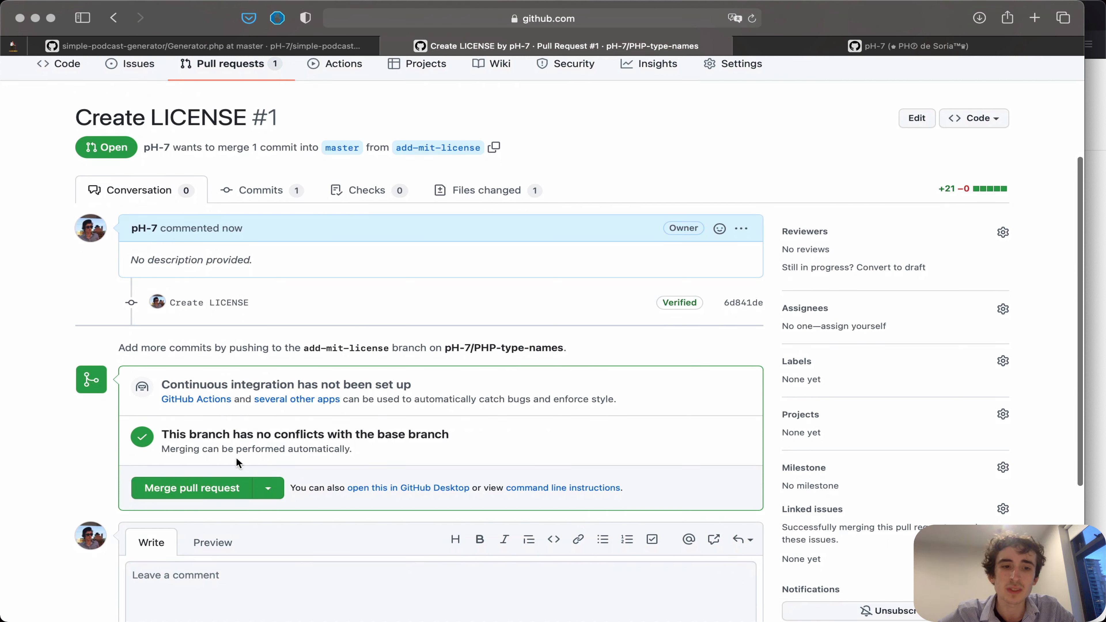
left_click(322, 603)
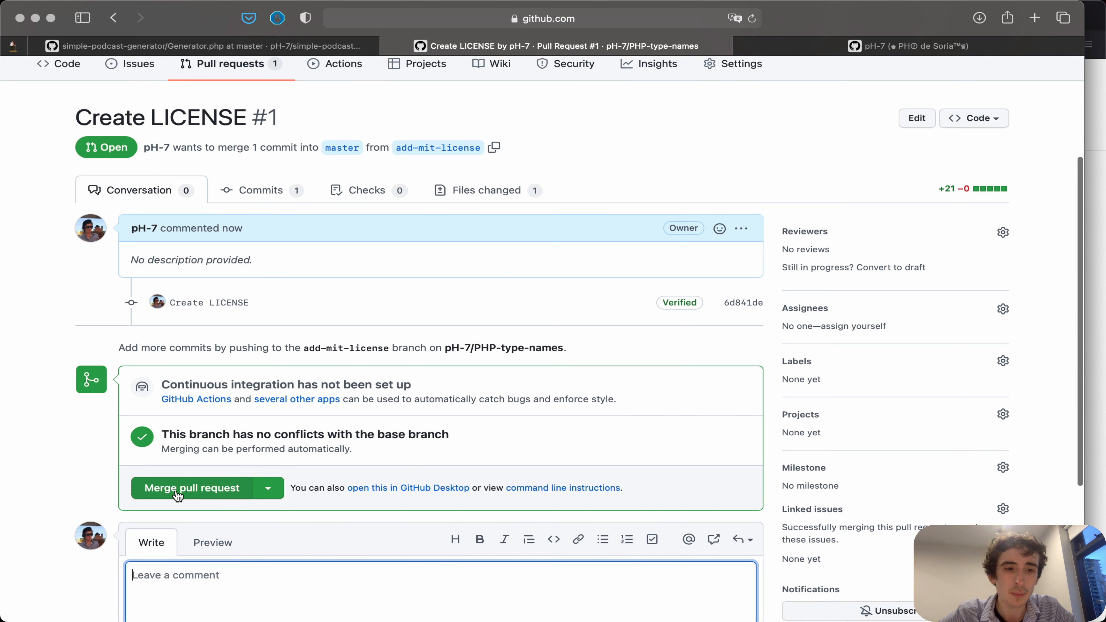
left_click(478, 190)
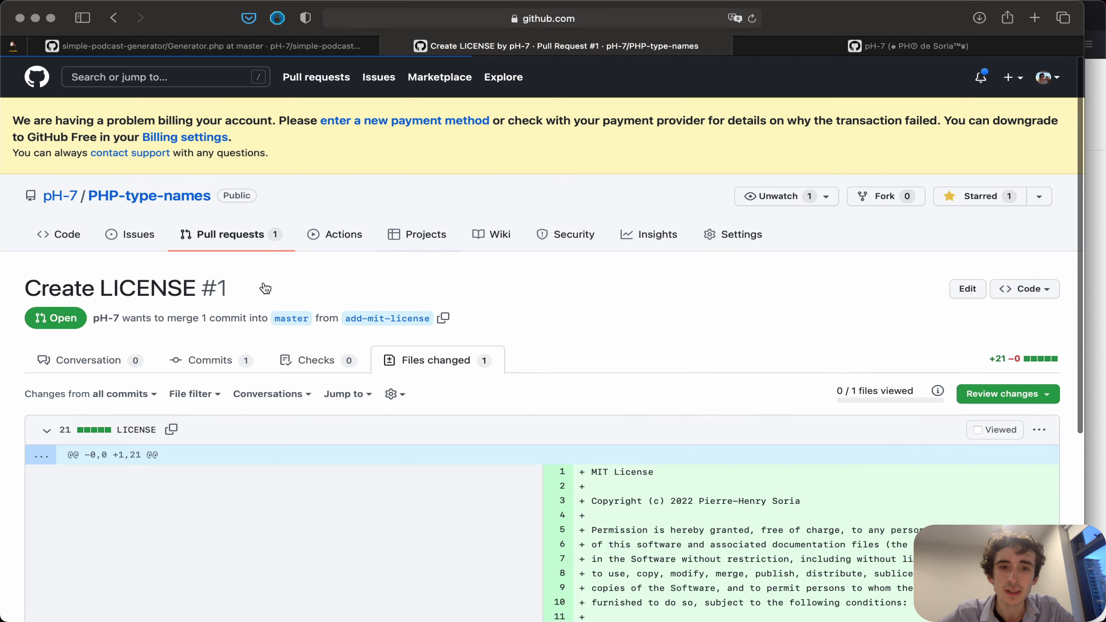
scroll(109, 403, "down", 6)
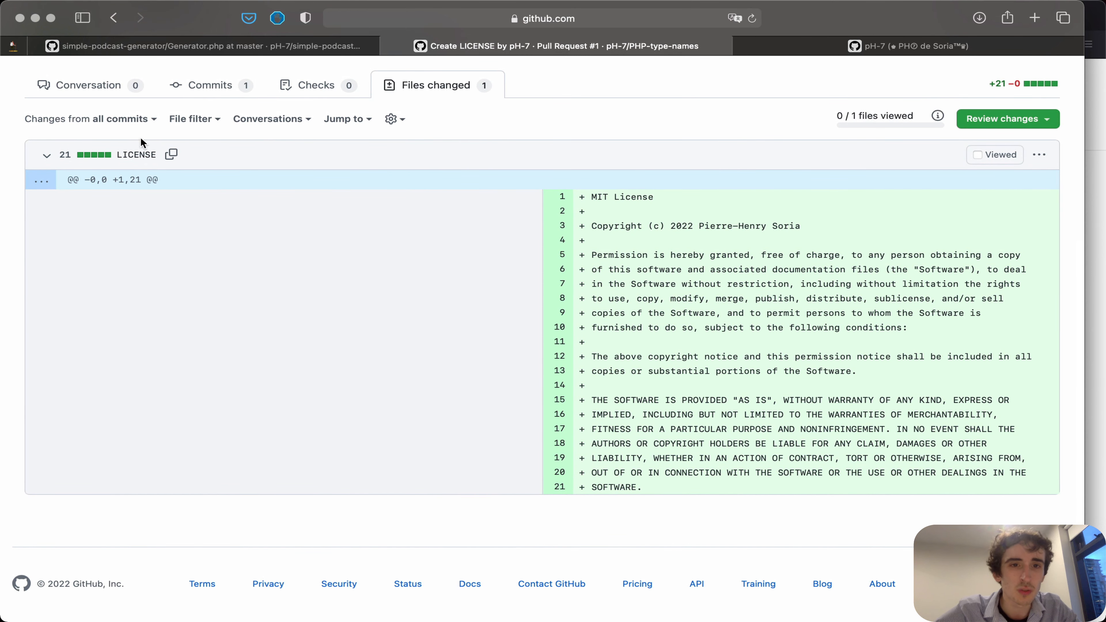
- Open the pull request's LICENSE file for editing and rename it to LICENSE.md
left_click(1039, 154)
left_click(942, 232)
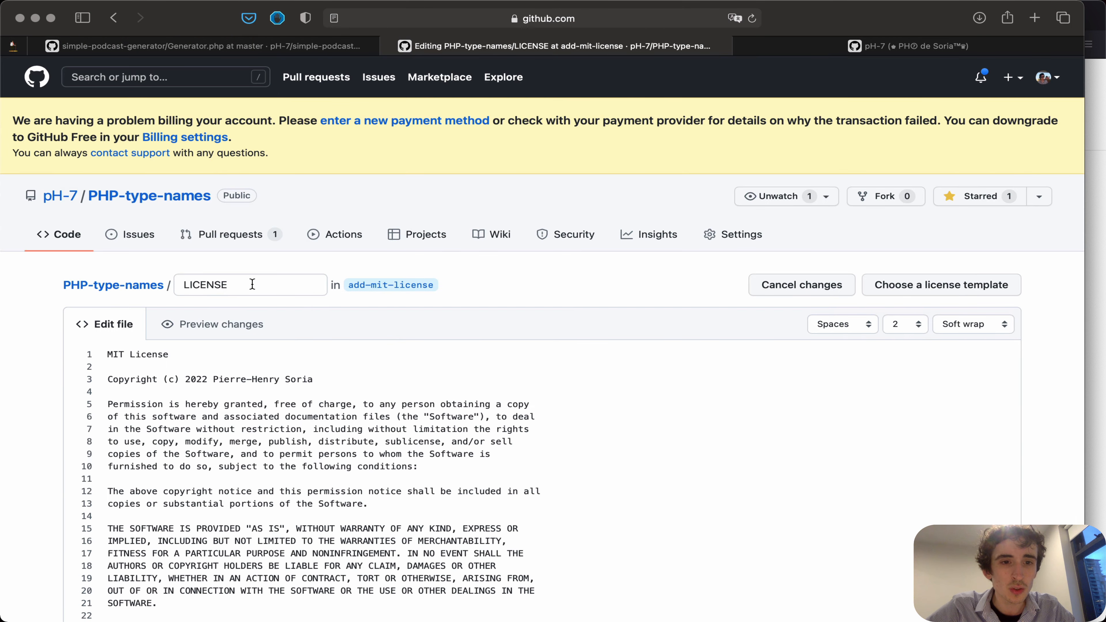
left_click(252, 284)
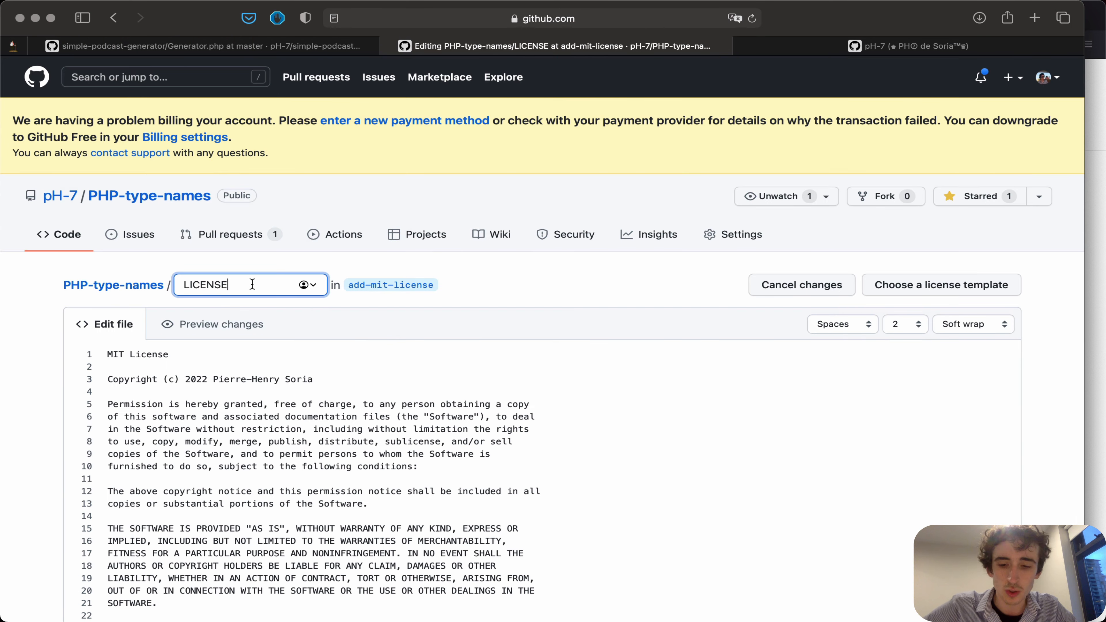
- Turn the MIT License line at the start of the file into a Markdown heading with ##
left_click_drag(171, 354, 75, 344)
key("Left")
type("##")
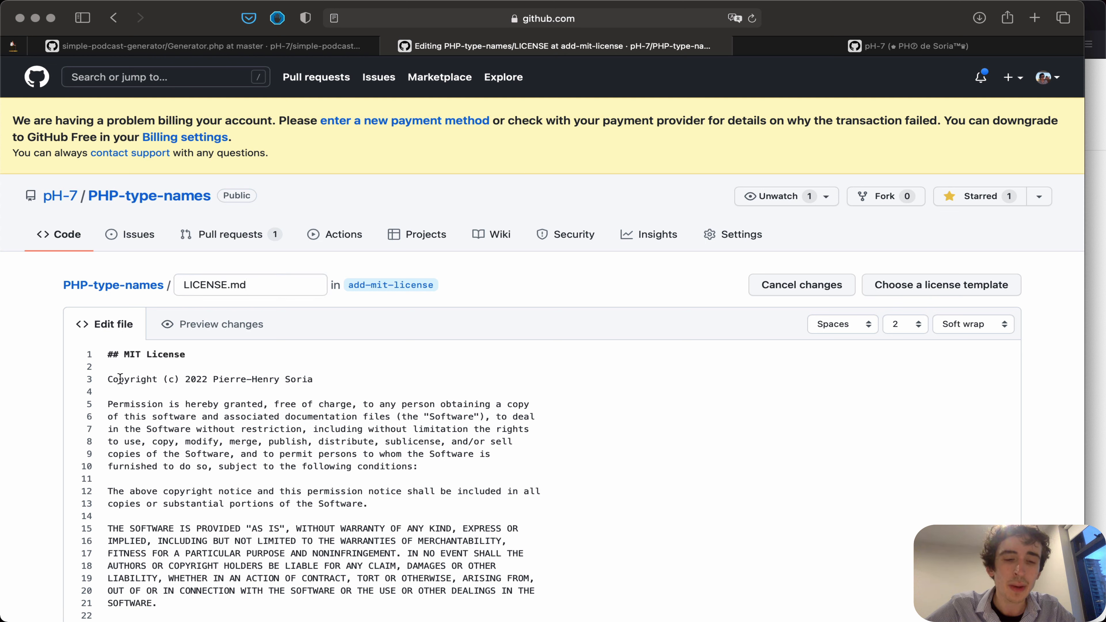
- Search the web for "markdown" in a new tab and compare the results with the LICENSE.md editor
key("super+t")
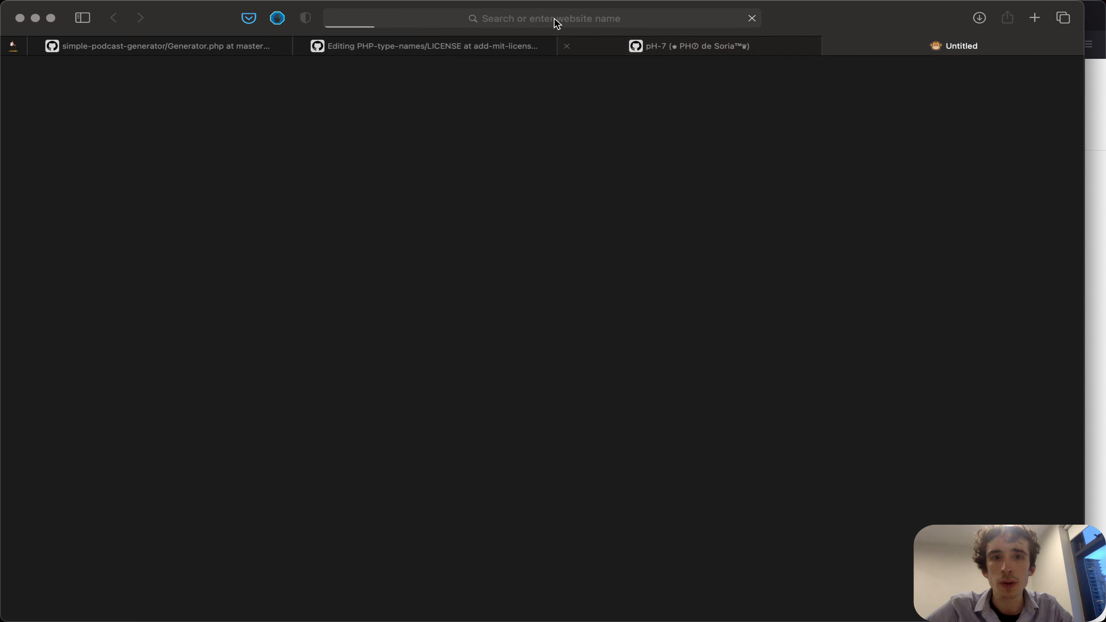
type("markdown")
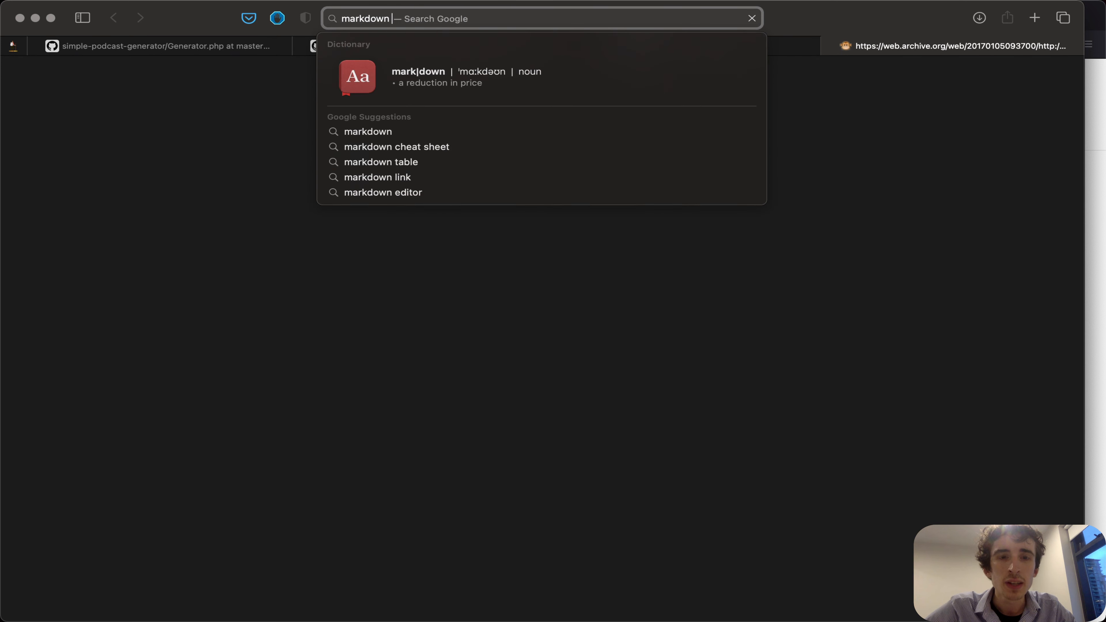
key("Return")
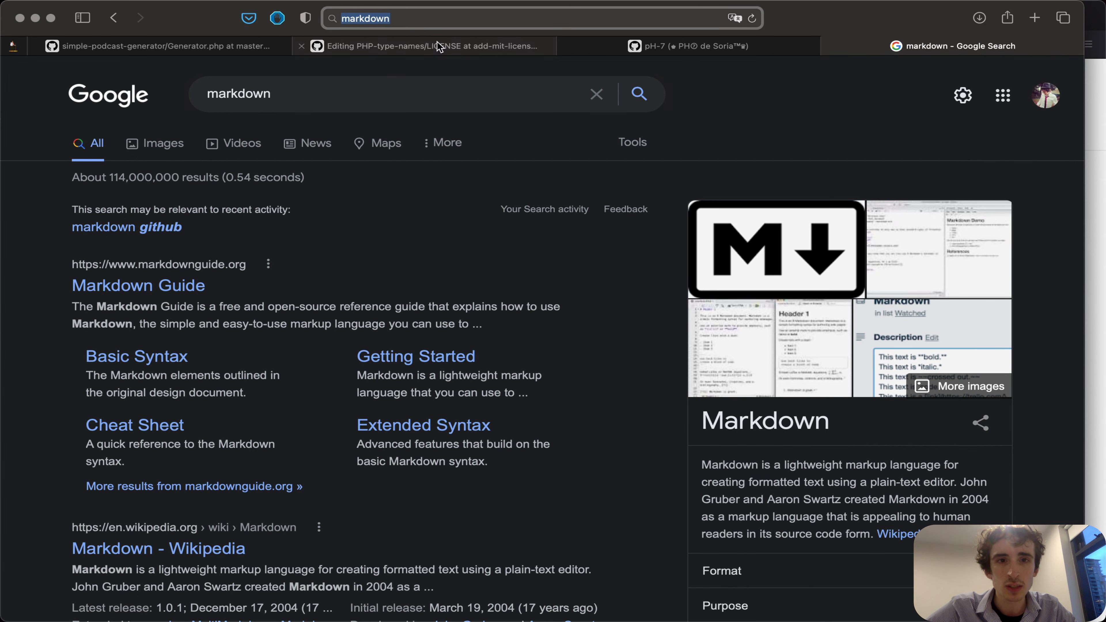
left_click(419, 47)
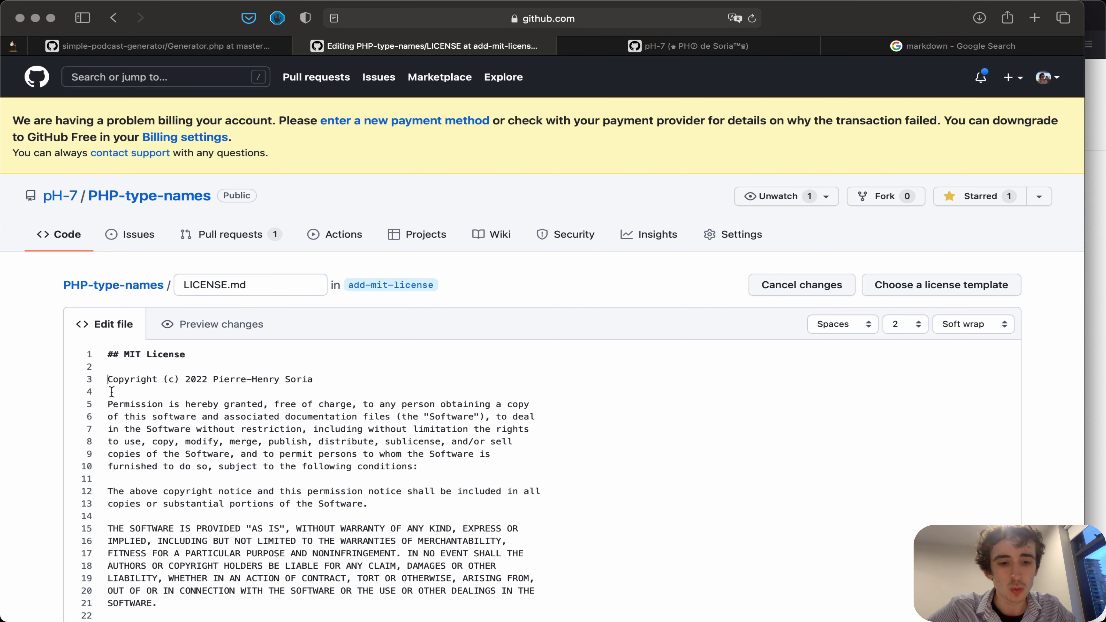
left_click(952, 46)
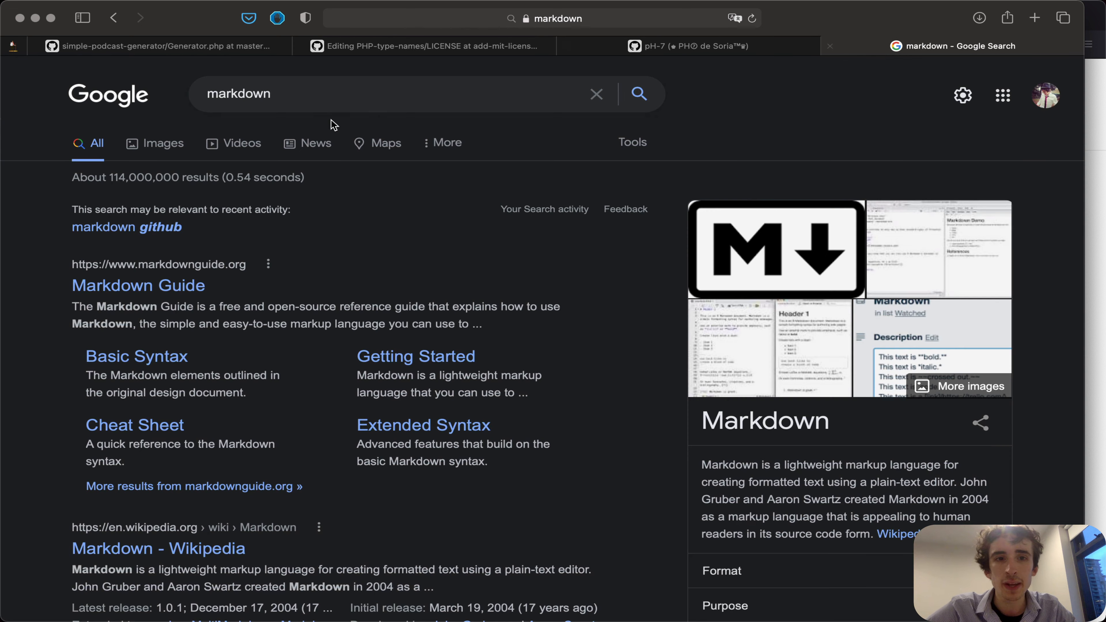
- Search the web for "bbcode" in place of the markdown query
double_click(328, 90)
type("bb")
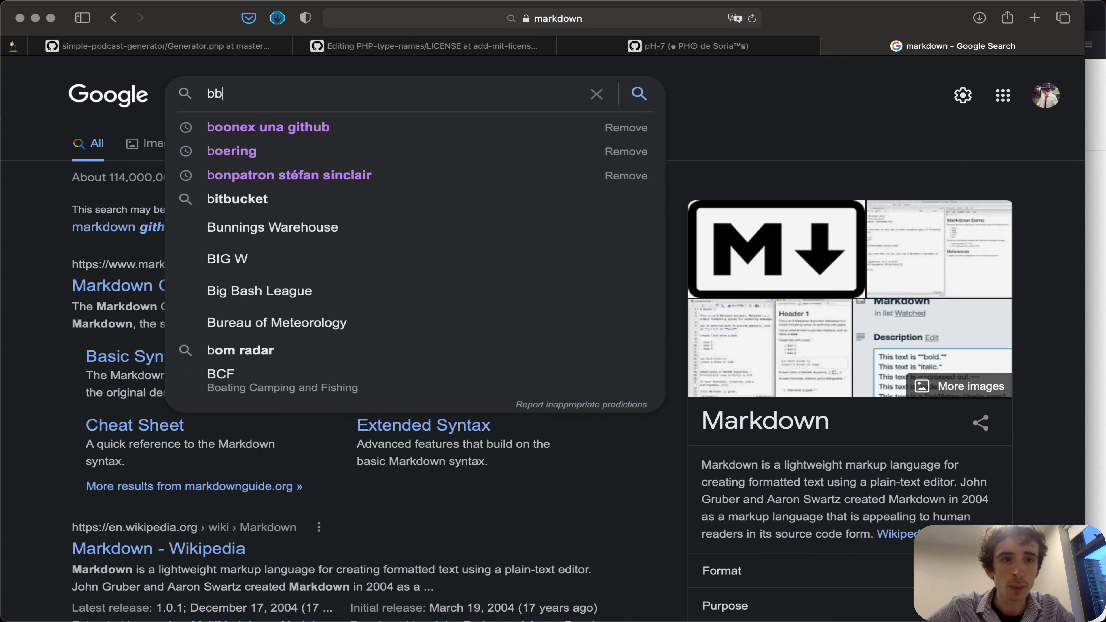
type("cdod")
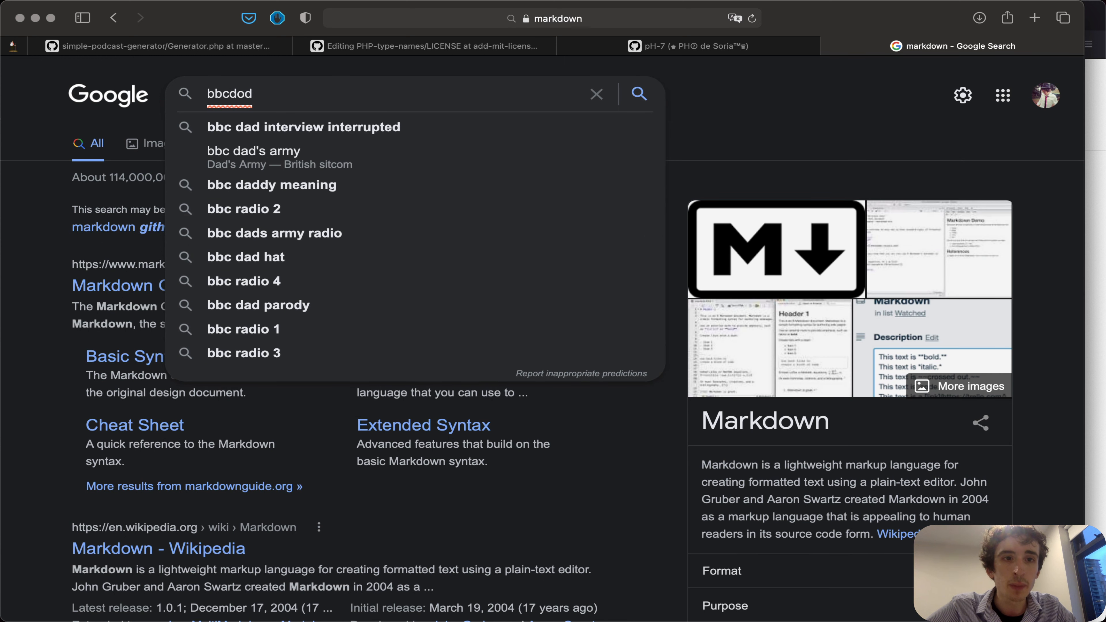
key("BackSpace")
key("BackSpace")
key("BackSpace")
type("de")
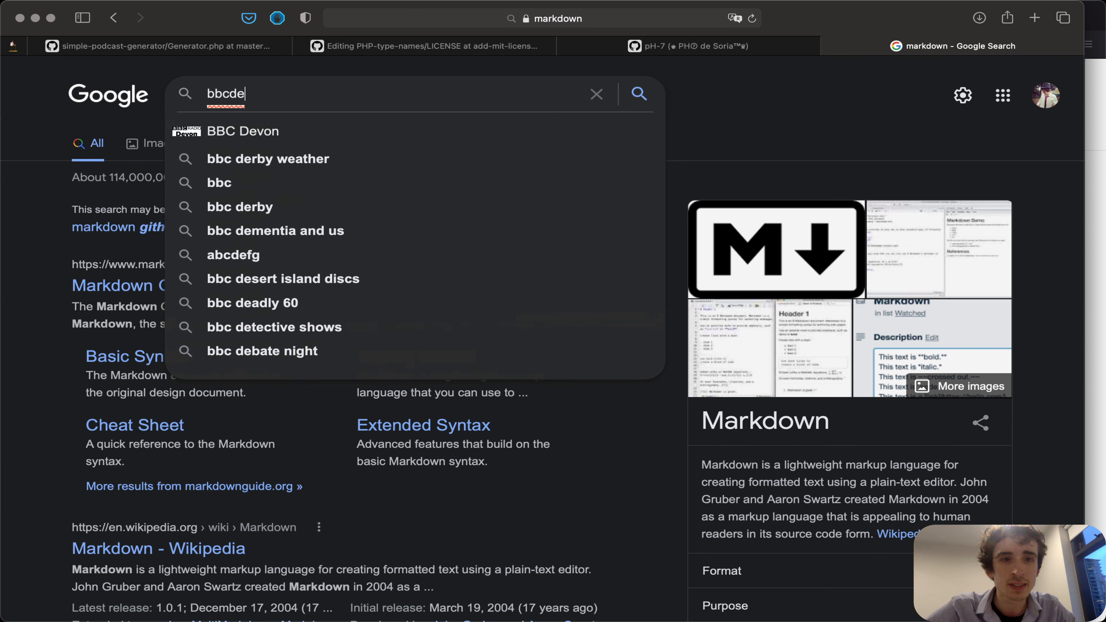
key("BackSpace")
key("BackSpace")
type("ode")
key("Return")
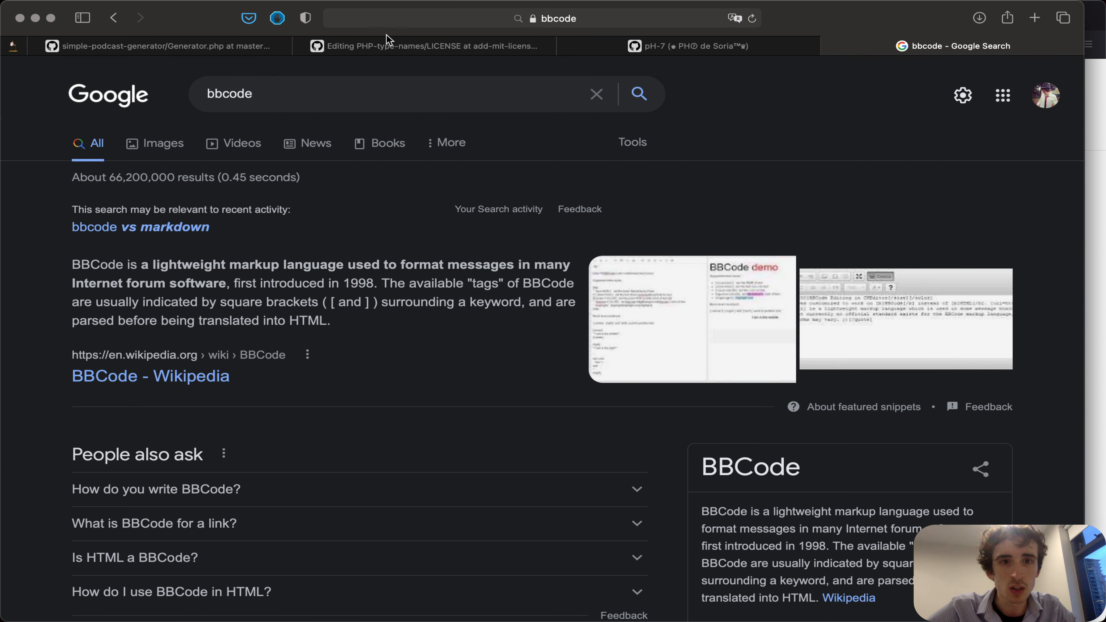
- Return to the LICENSE.md editor and italicize the copyright line by enclosing it in single underscores
left_click(381, 46)
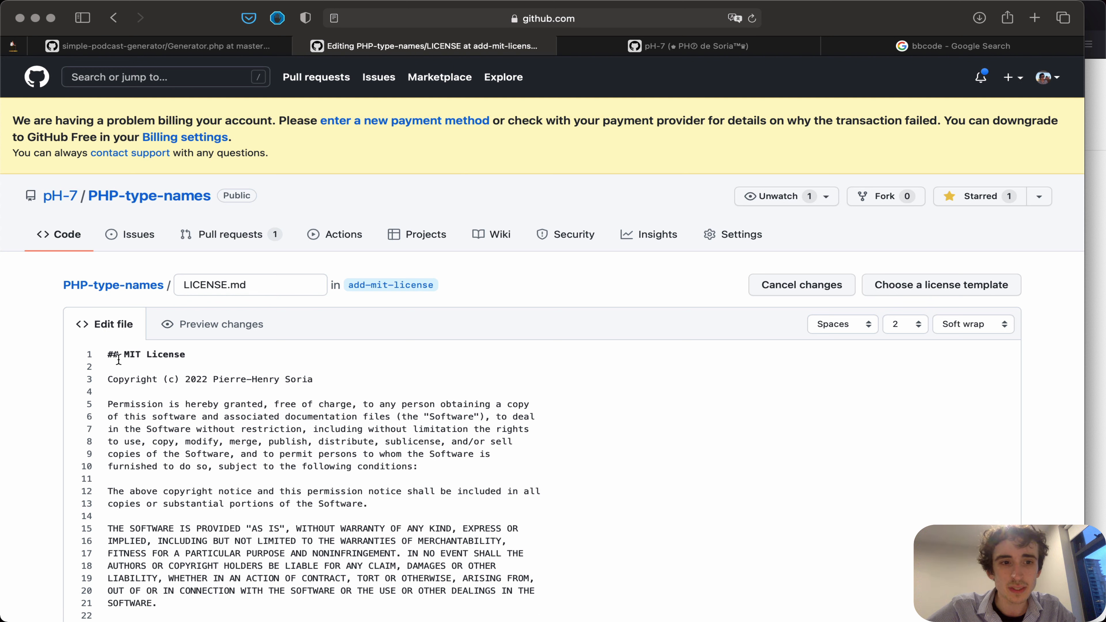
left_click_drag(126, 352, 105, 351)
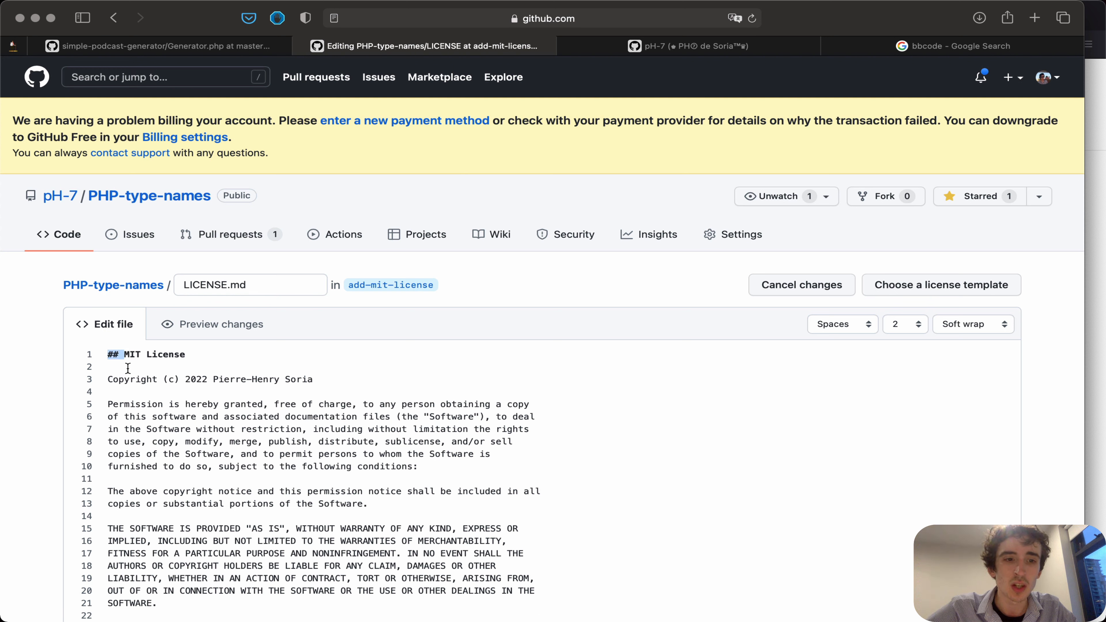
left_click(108, 379)
type("*")
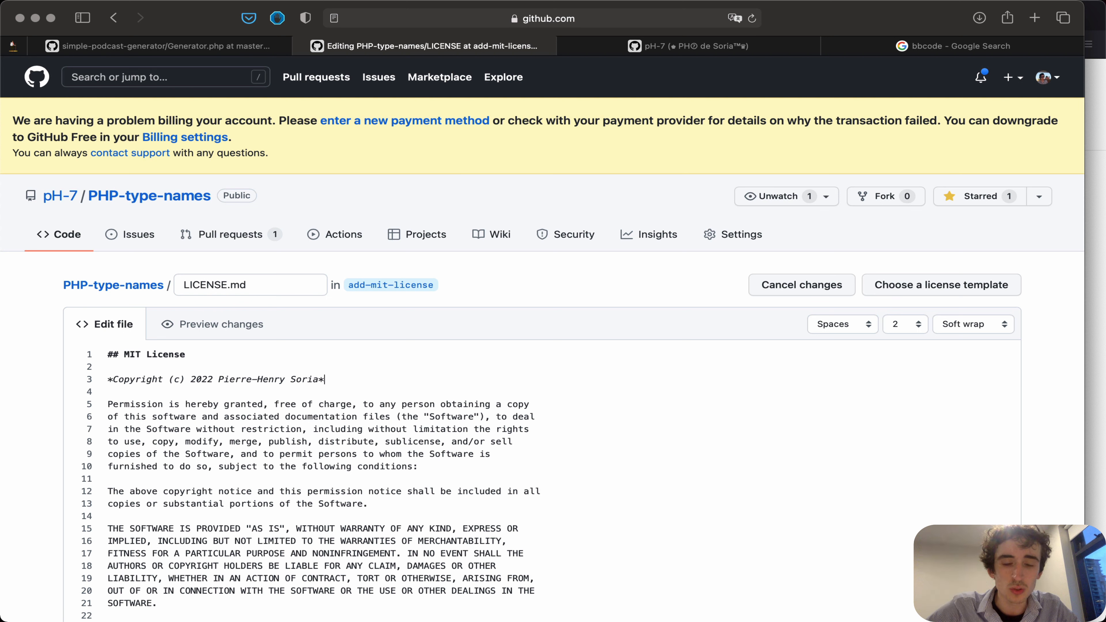
type("*")
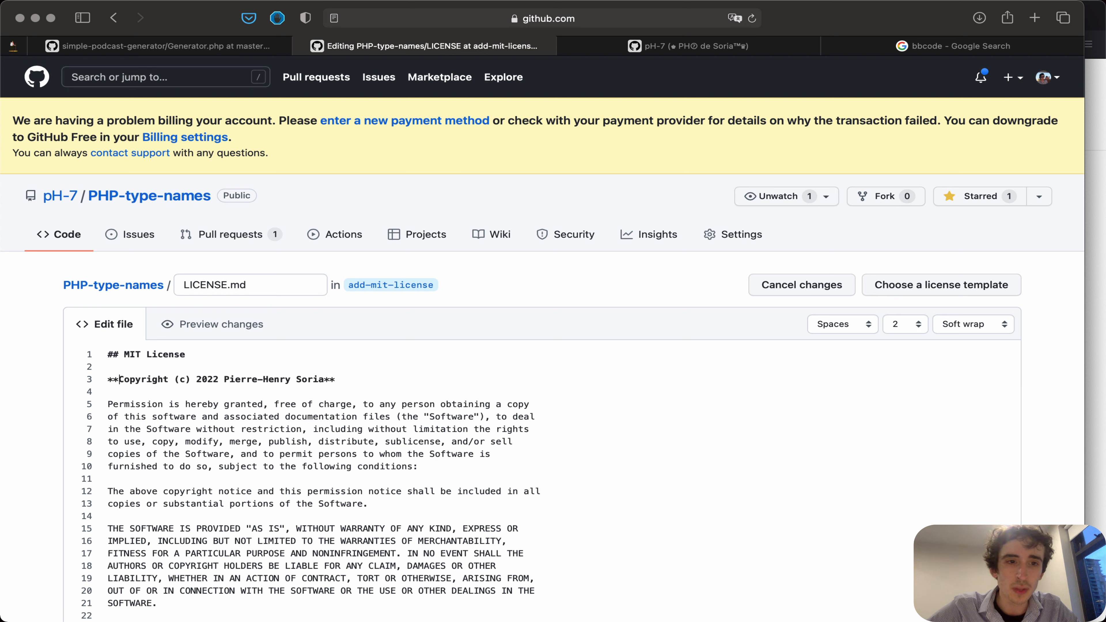
key("BackSpace")
key("BackSpace")
type("__")
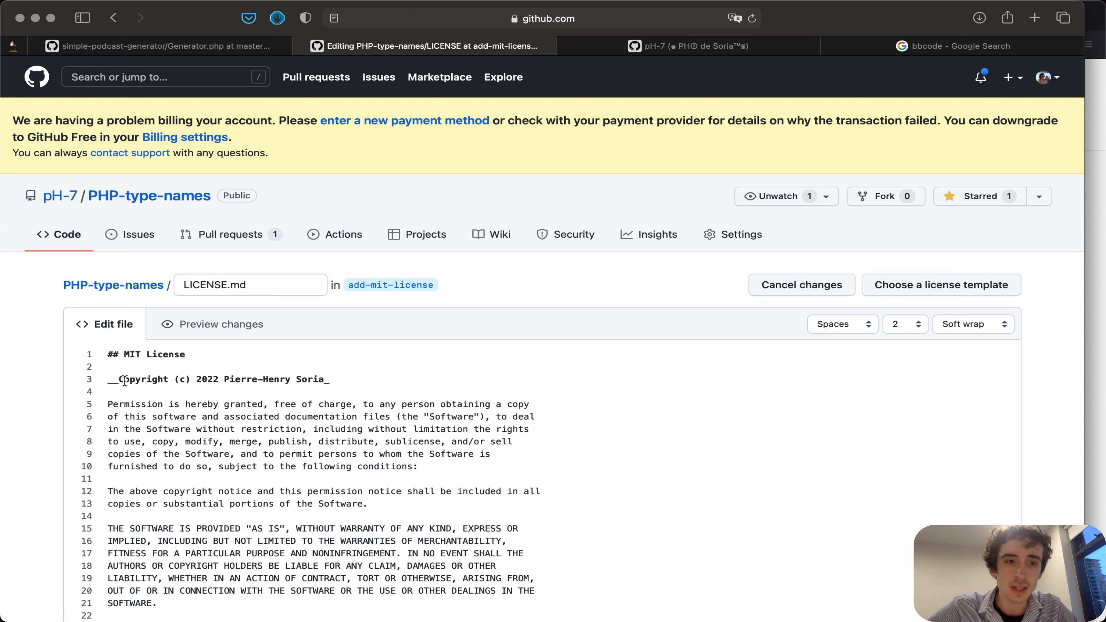
key("BackSpace")
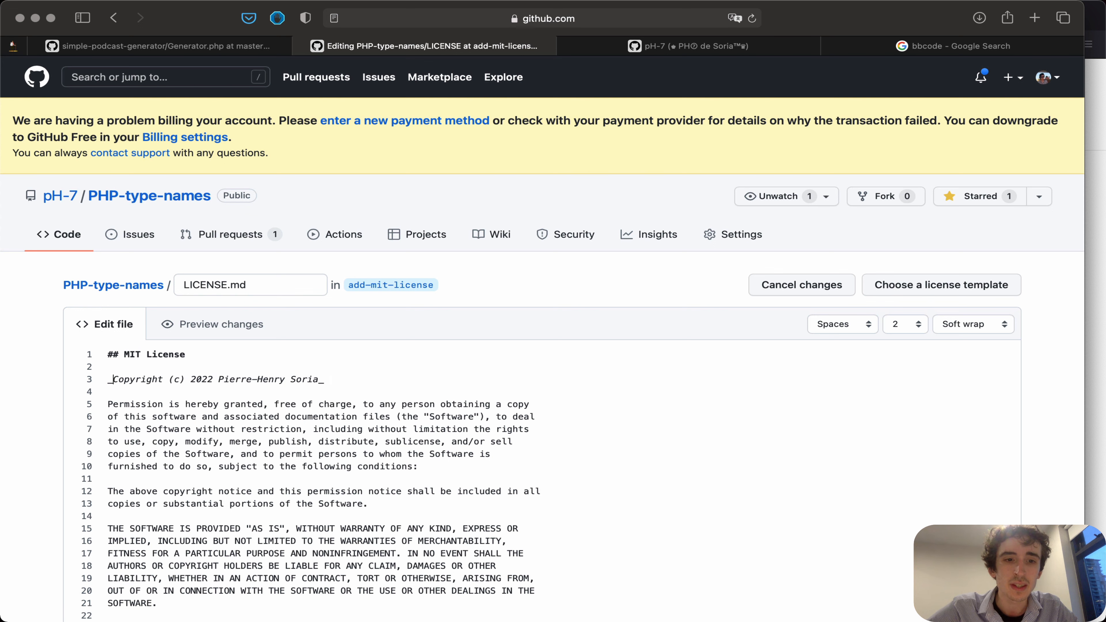
- Commit the edited file directly to the add-mit-license branch with the message "Change the syntax of the license file"
scroll(200, 442, "down", 8)
left_click(311, 289)
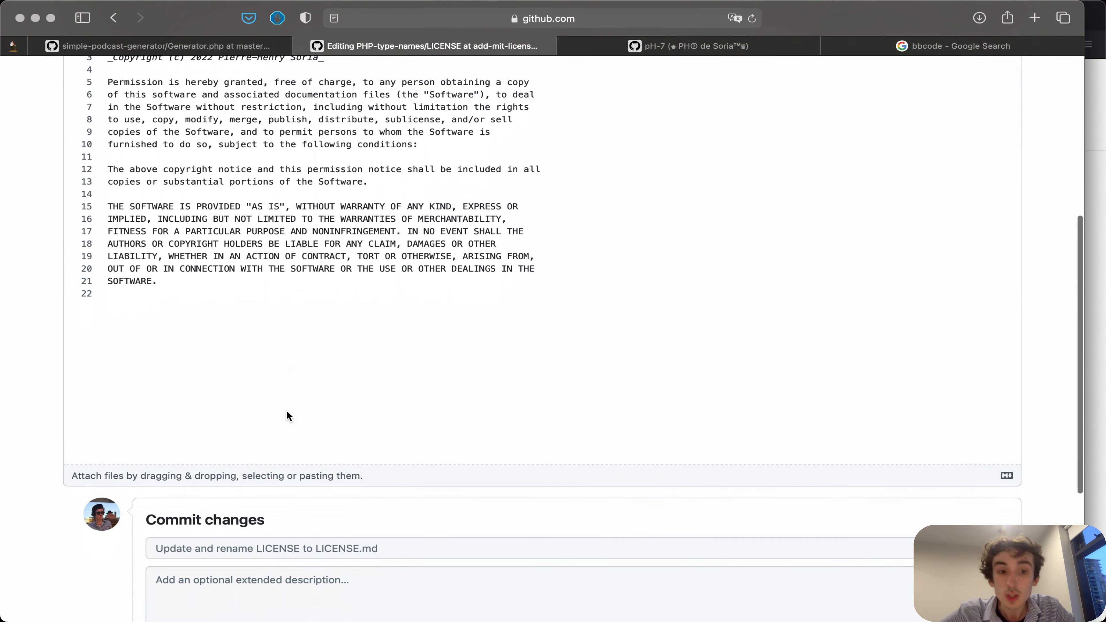
scroll(287, 411, "up", 6)
scroll(274, 388, "down", 10)
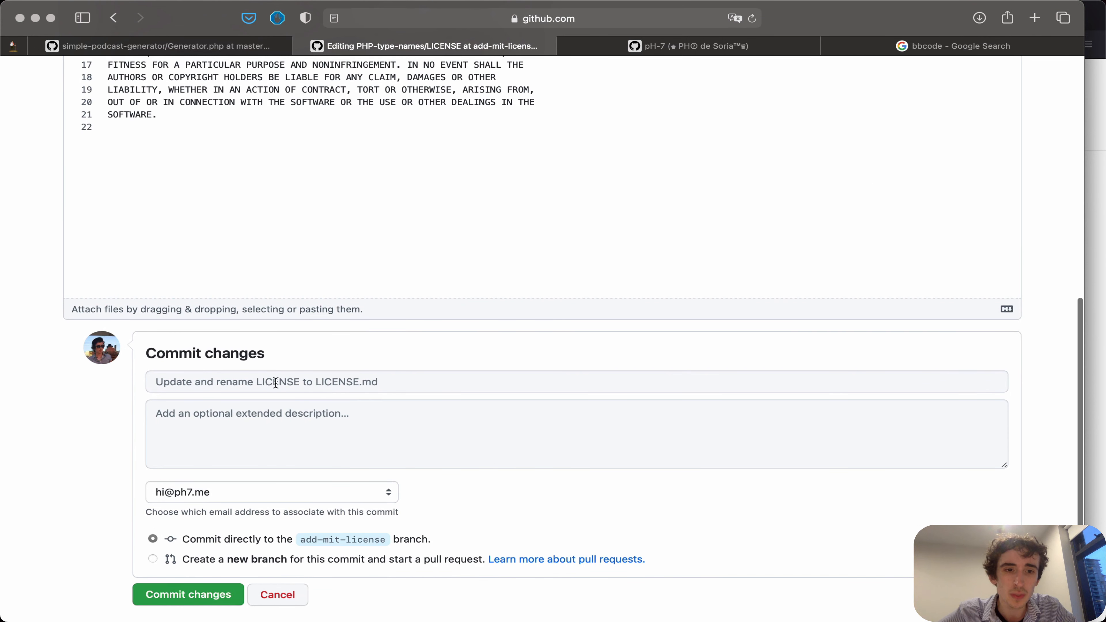
left_click(171, 379)
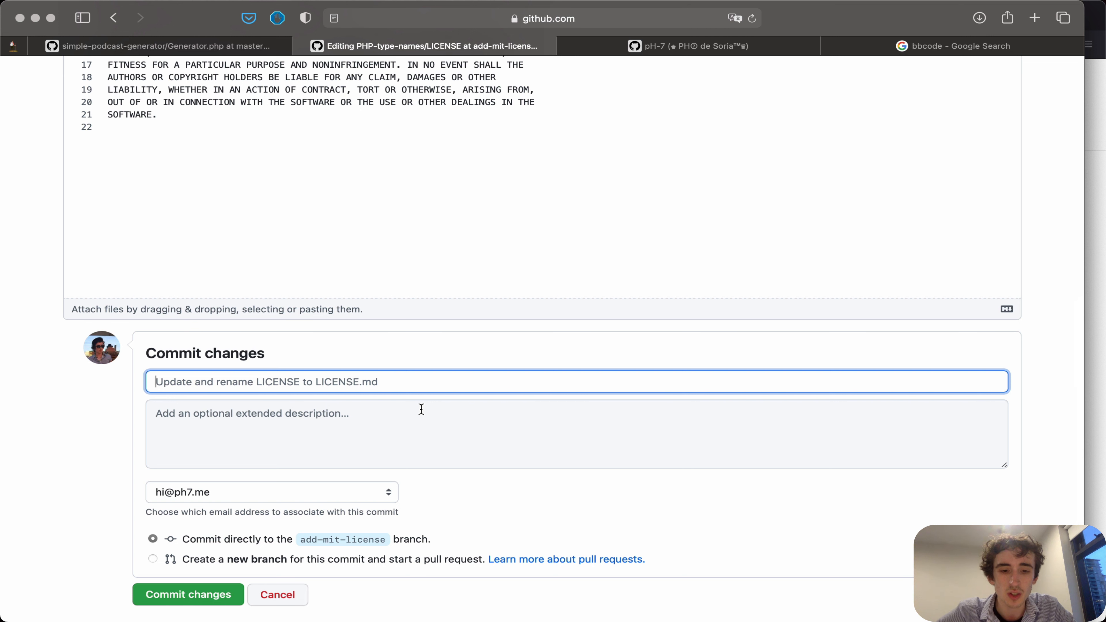
type("CH")
key("BackSpace")
key("BackSpace")
key("BackSpace")
key("BackSpace")
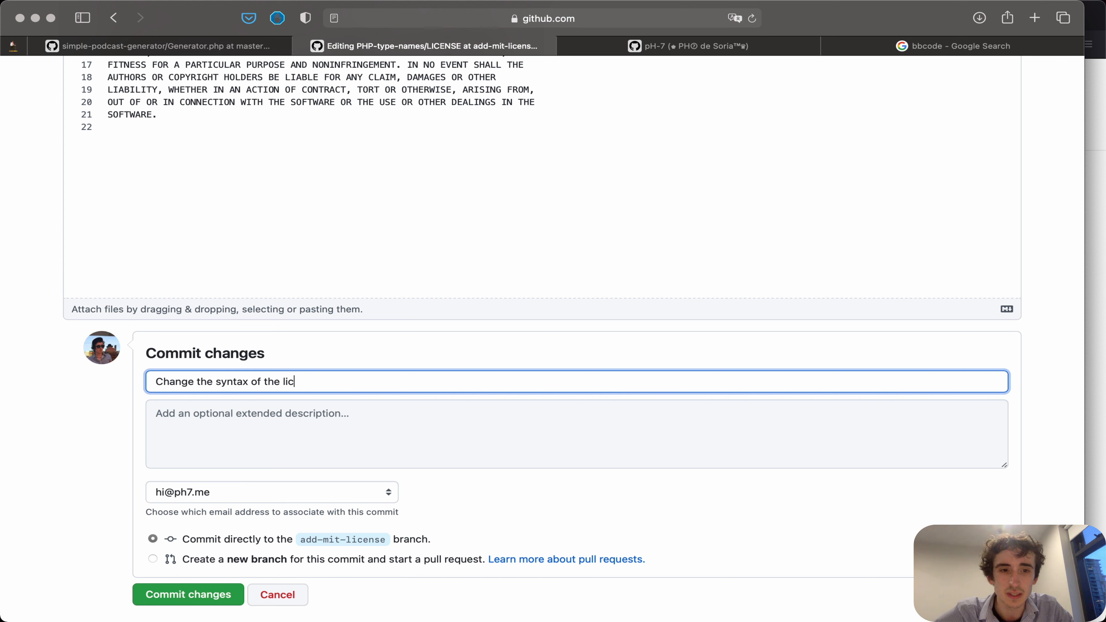
left_click(229, 596)
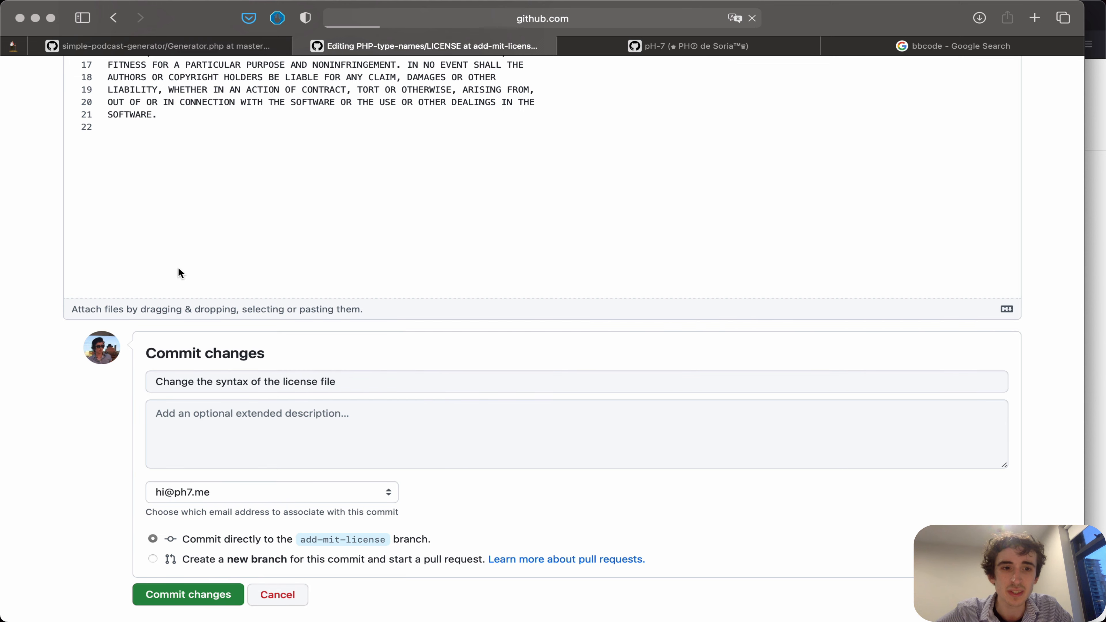
- Open the pull request's conversation with its merge section and insert empty bold markers (****) in the comment box
scroll(232, 533, "down", 7)
scroll(232, 533, "up", 5)
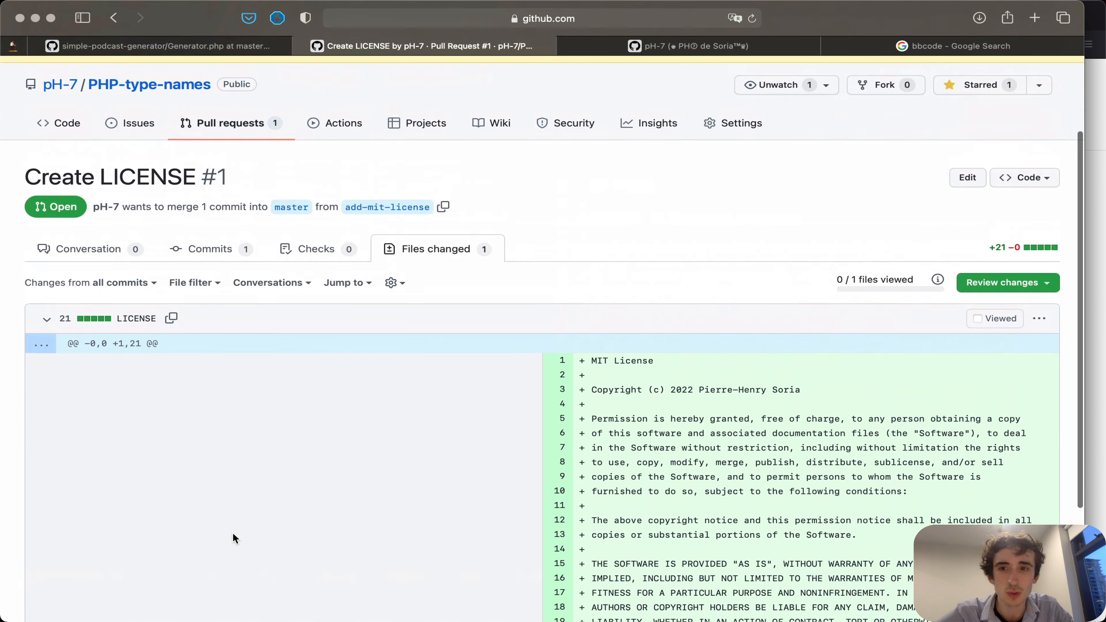
left_click(91, 252)
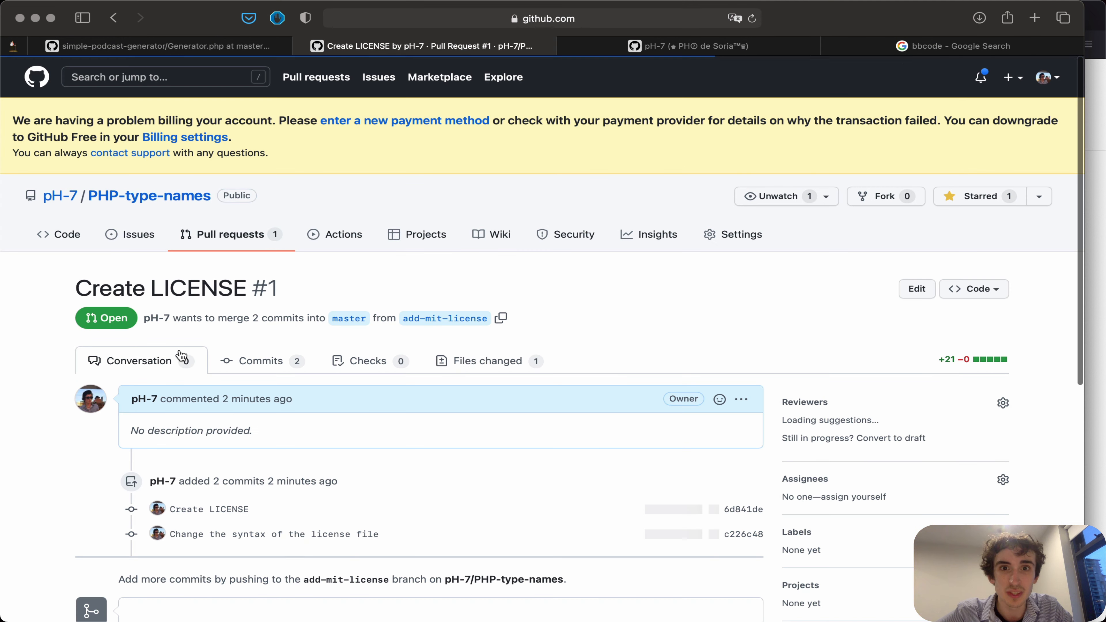
scroll(225, 489, "down", 5)
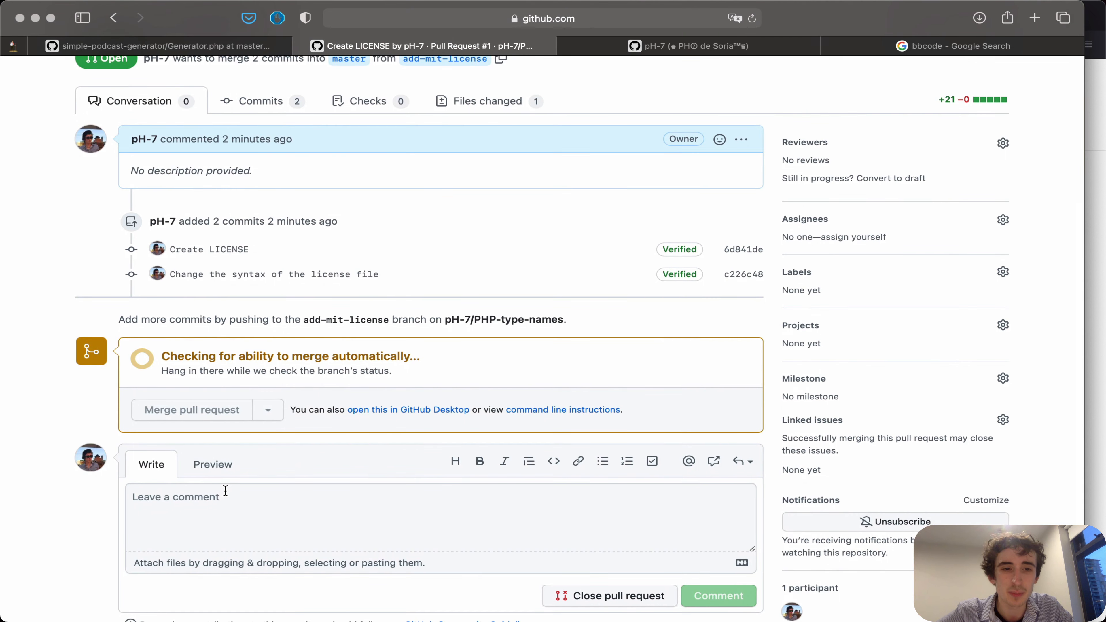
left_click(480, 510)
scroll(335, 98, "up", 2)
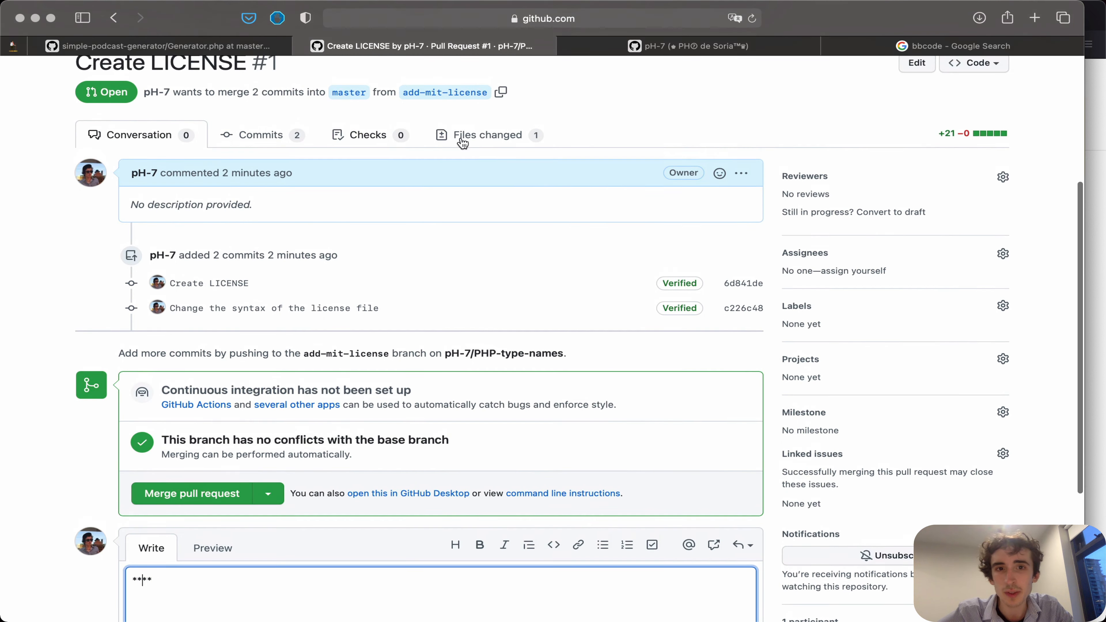
- Check the pull request's commits and changed files, marking LICENSE.md as viewed and clearing that mark again
left_click(300, 142)
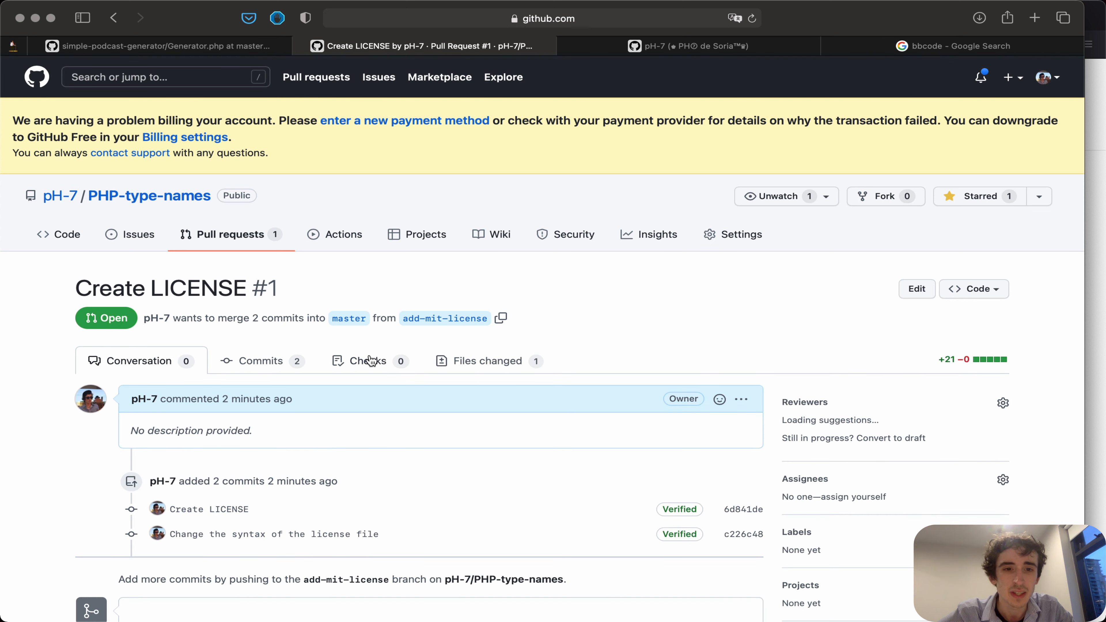
left_click(496, 366)
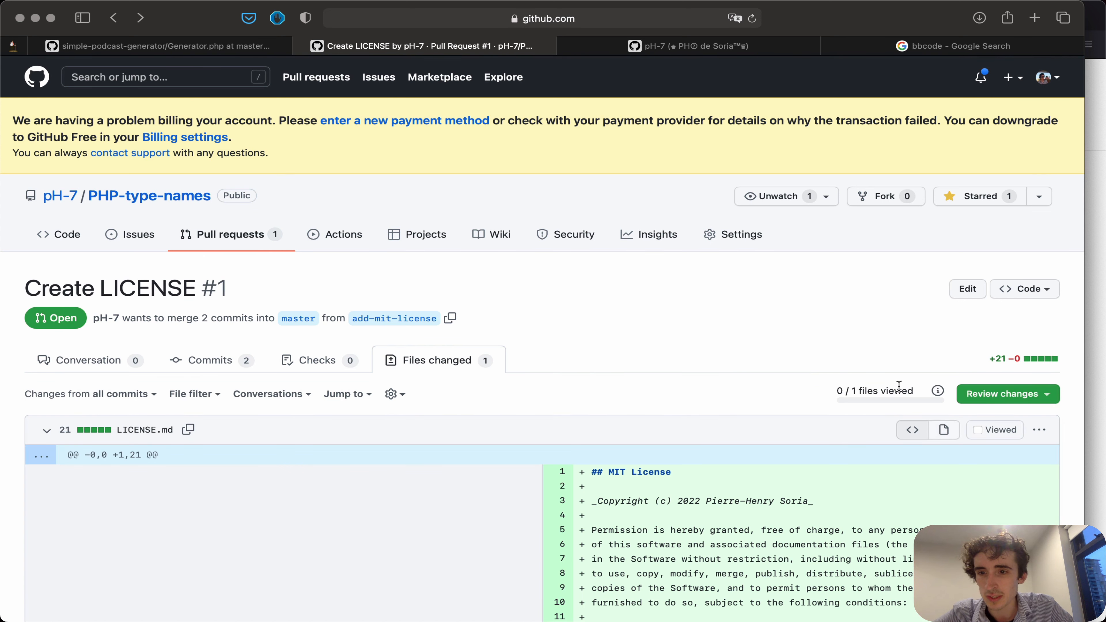
left_click(1001, 430)
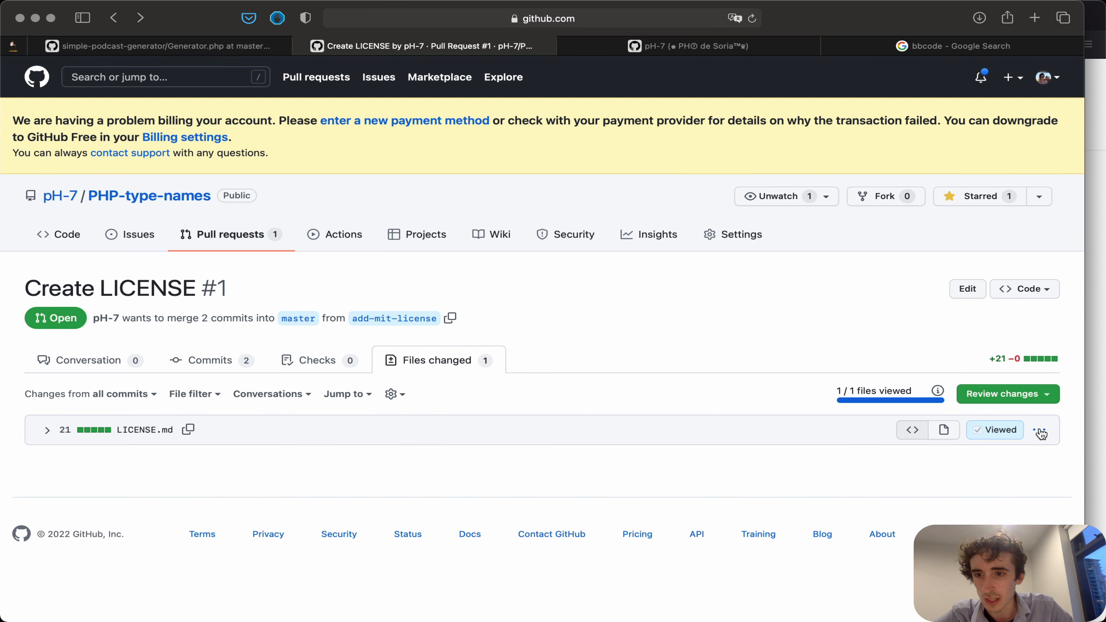
left_click(1039, 430)
left_click(751, 448)
left_click(984, 431)
- Display the rendered rich diff of LICENSE.md and examine its heading and copyright line
left_click(942, 430)
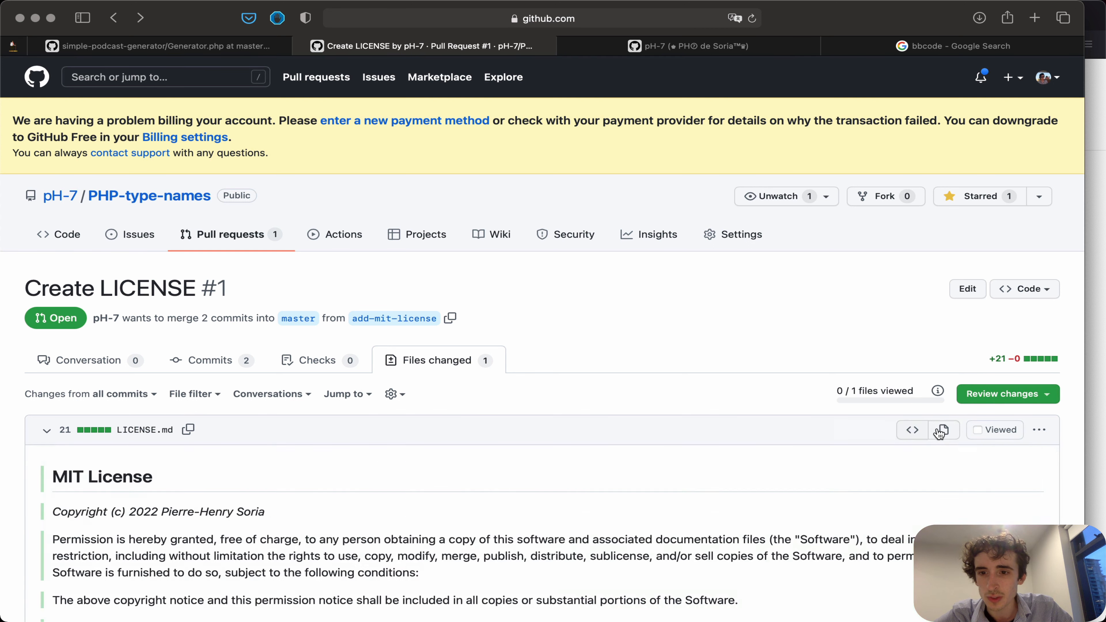
scroll(397, 476, "down", 5)
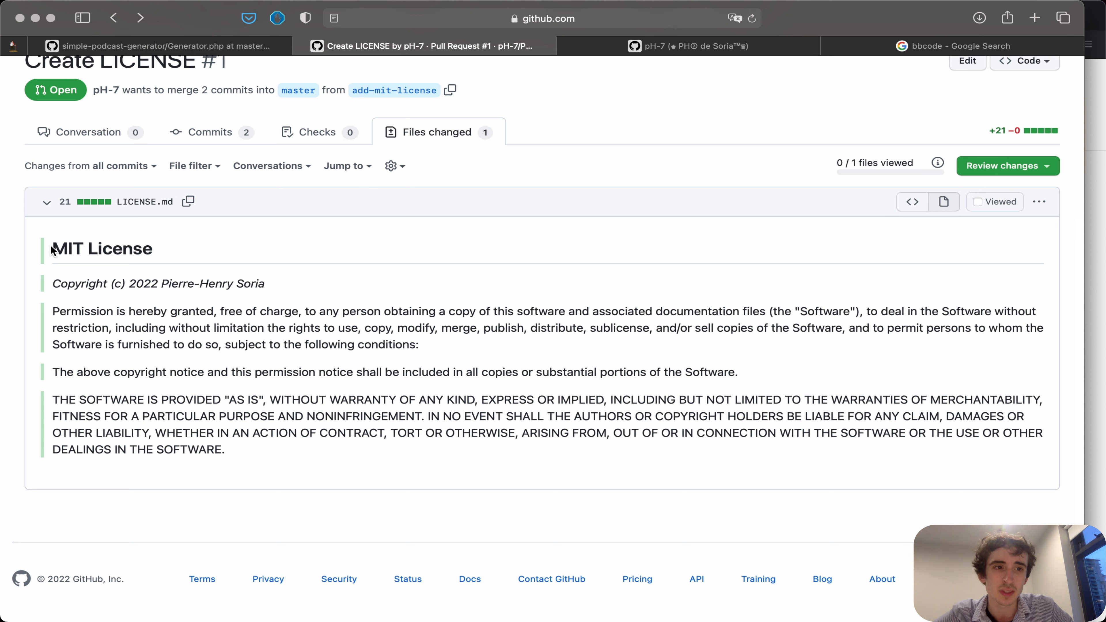
left_click_drag(50, 251, 109, 256)
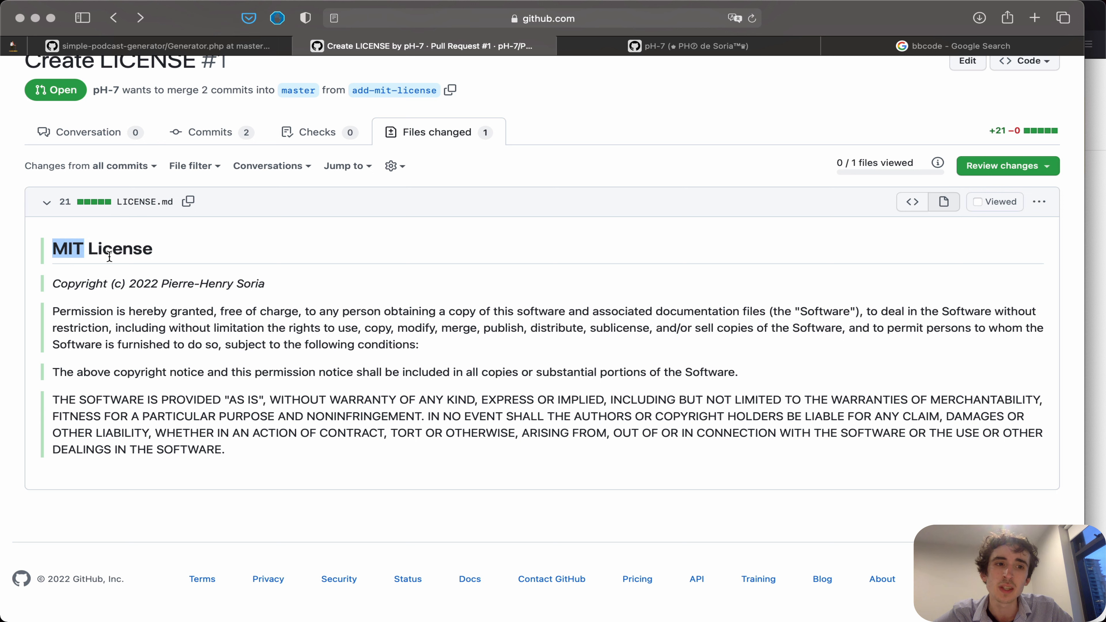
left_click(155, 273)
left_click_drag(69, 243, 97, 293)
- Merge the pull request into master from its conversation and delete the add-mit-license branch
left_click(74, 133)
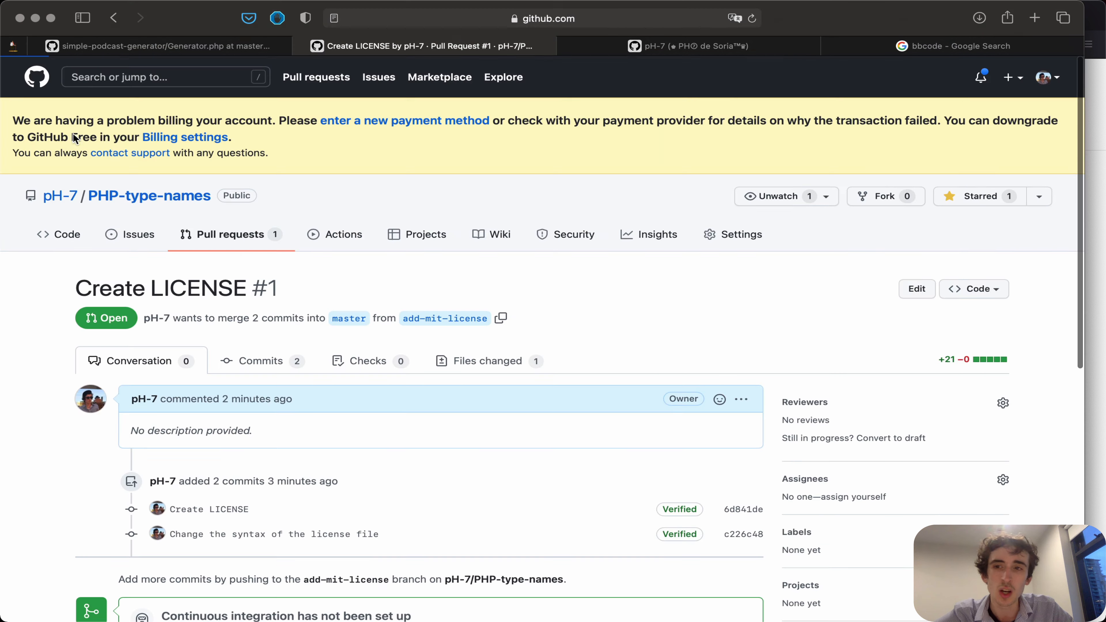
scroll(75, 137, "down", 5)
left_click(178, 467)
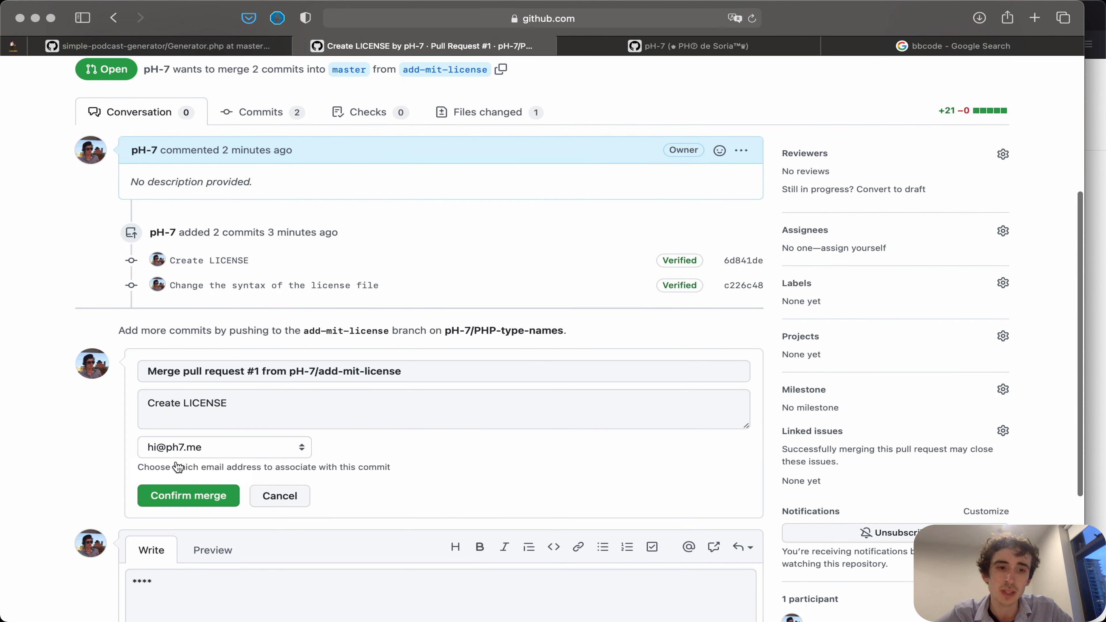
left_click(187, 494)
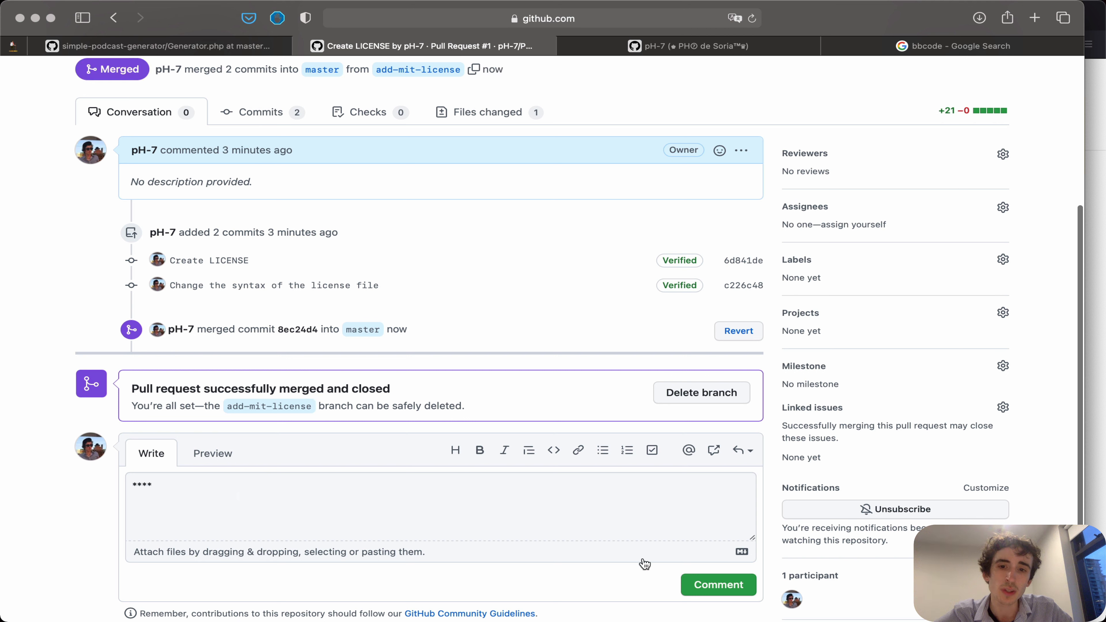
left_click(594, 486)
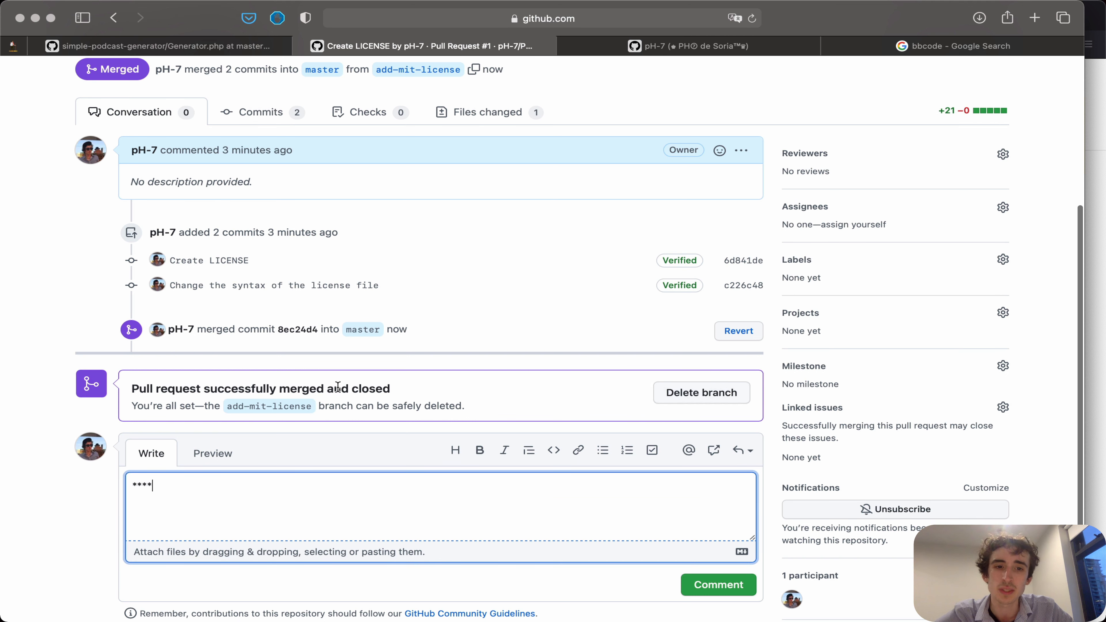
left_click(717, 391)
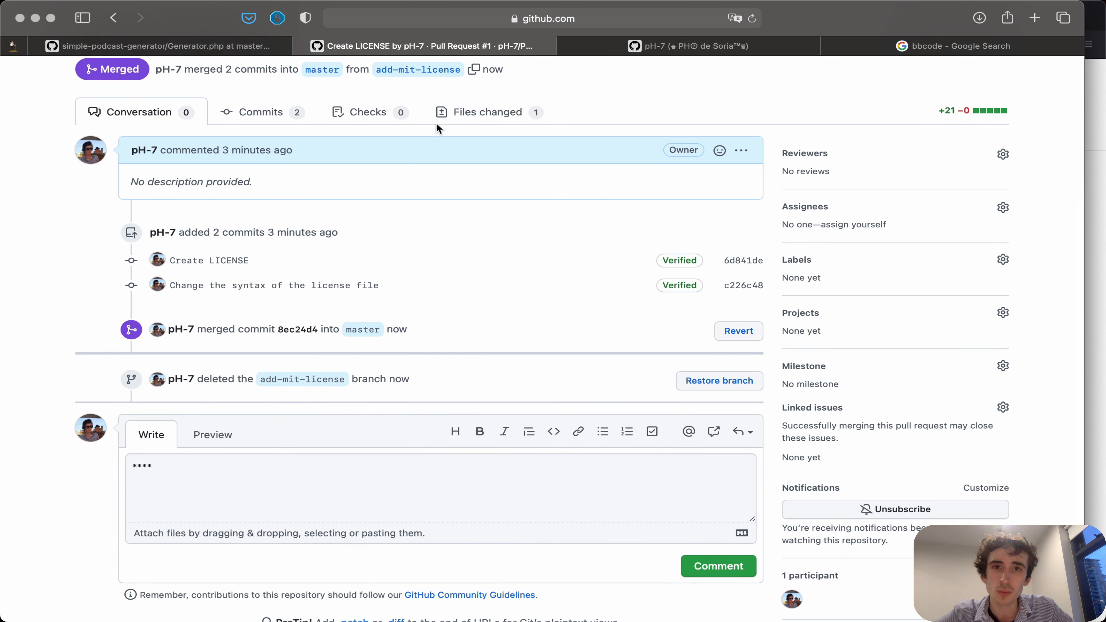
- Open the PHP-type-names repository's main page and examine LICENSE.md in the file list and the license entry under About
scroll(338, 370, "up", 5)
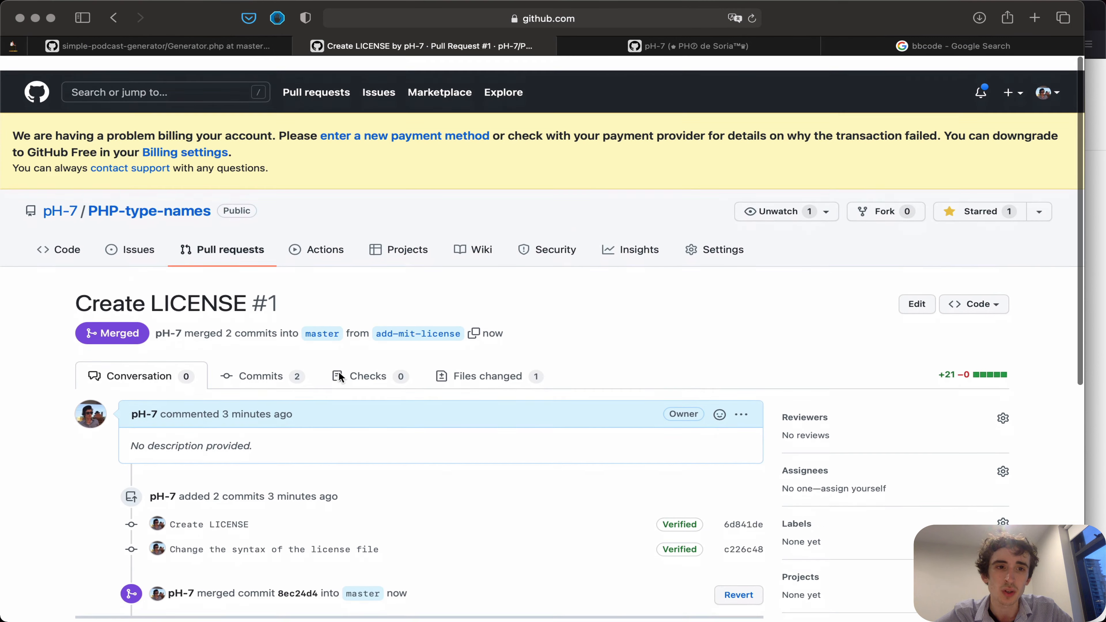
left_click(168, 197)
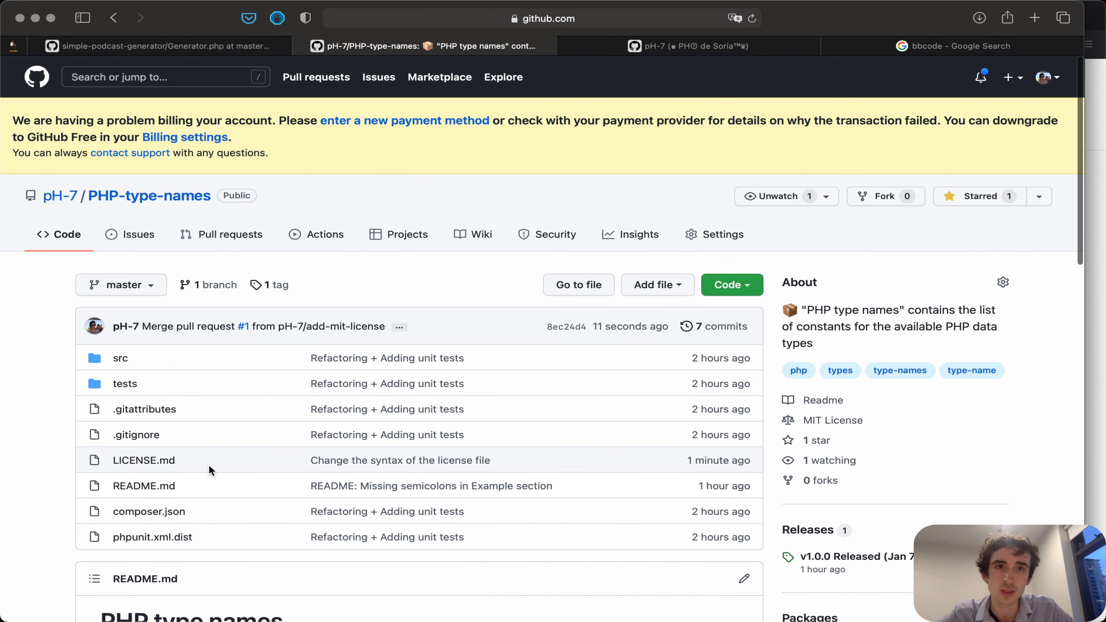
left_click_drag(211, 464, 93, 465)
left_click(828, 312)
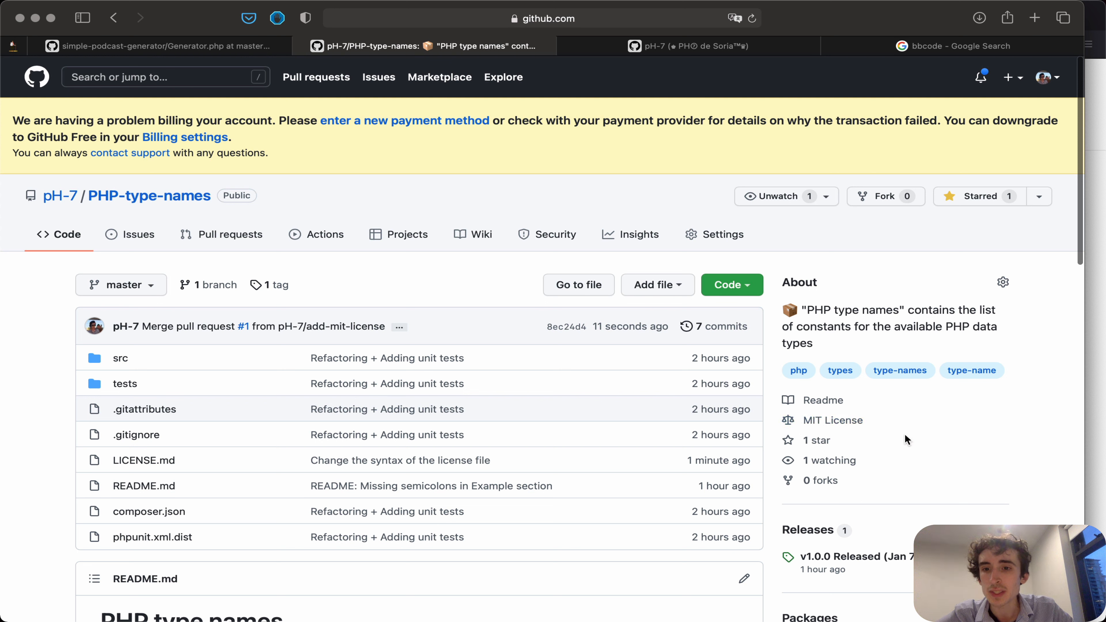
left_click_drag(913, 425, 808, 425)
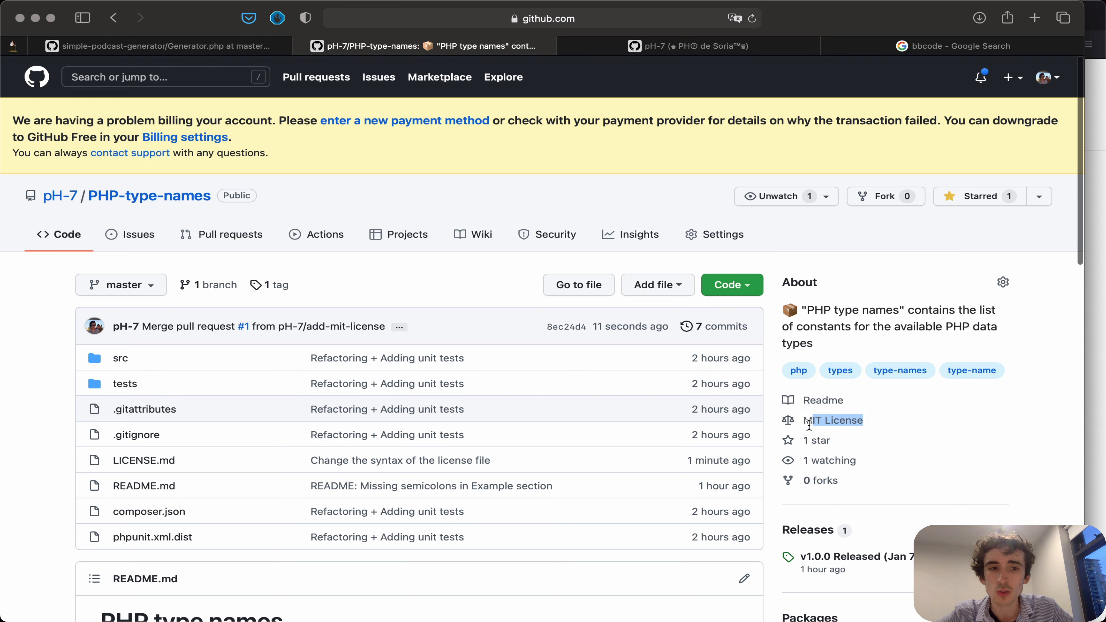
left_click(482, 204)
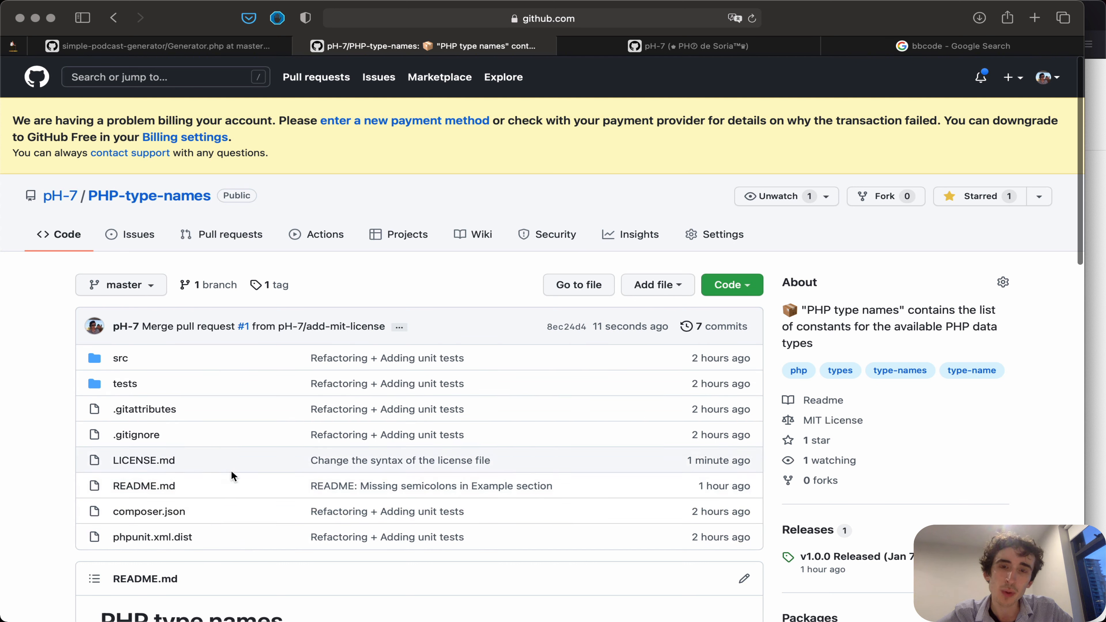
- Open LICENSE.md, examine its license summary, and return to the PHP-type-names main page to examine the license entry under About
left_click_drag(160, 470, 106, 458)
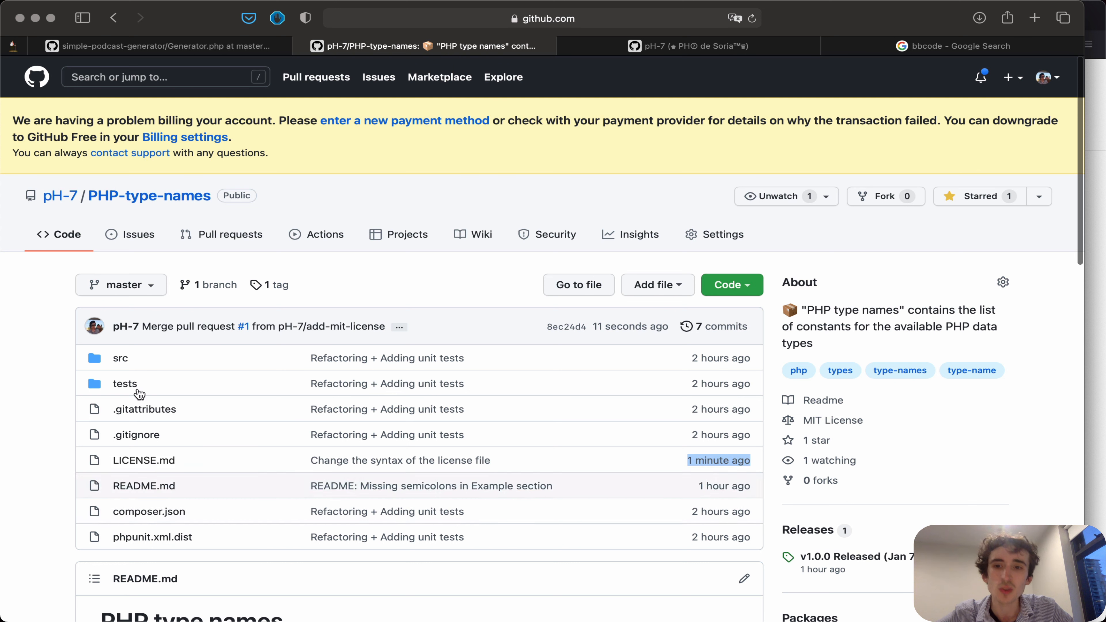
left_click(126, 460)
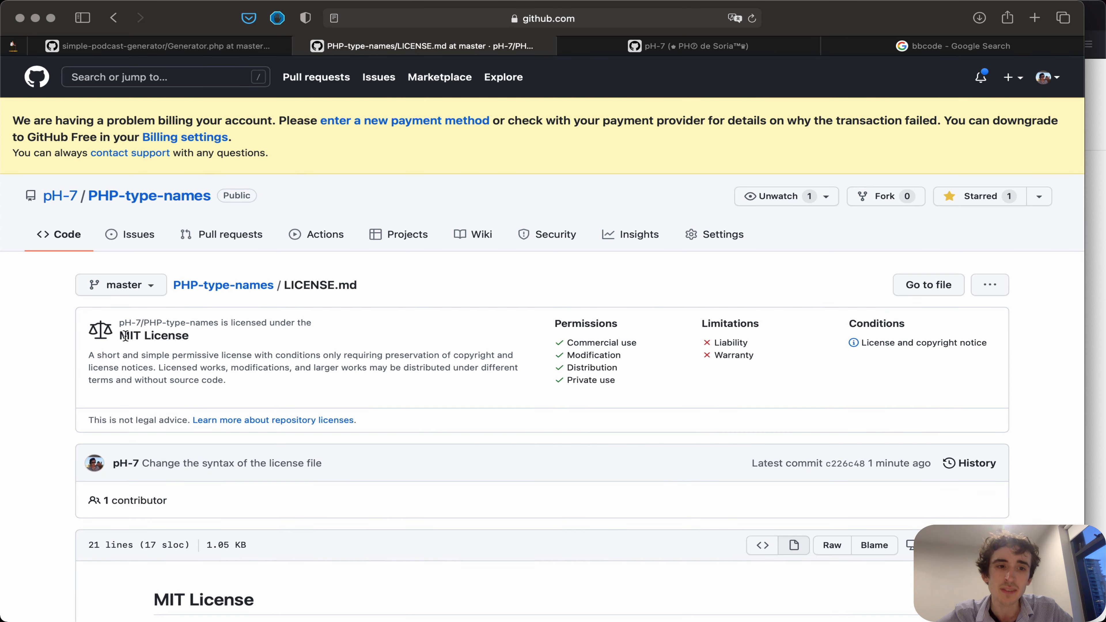
triple_click(125, 335)
key("super+bracketleft")
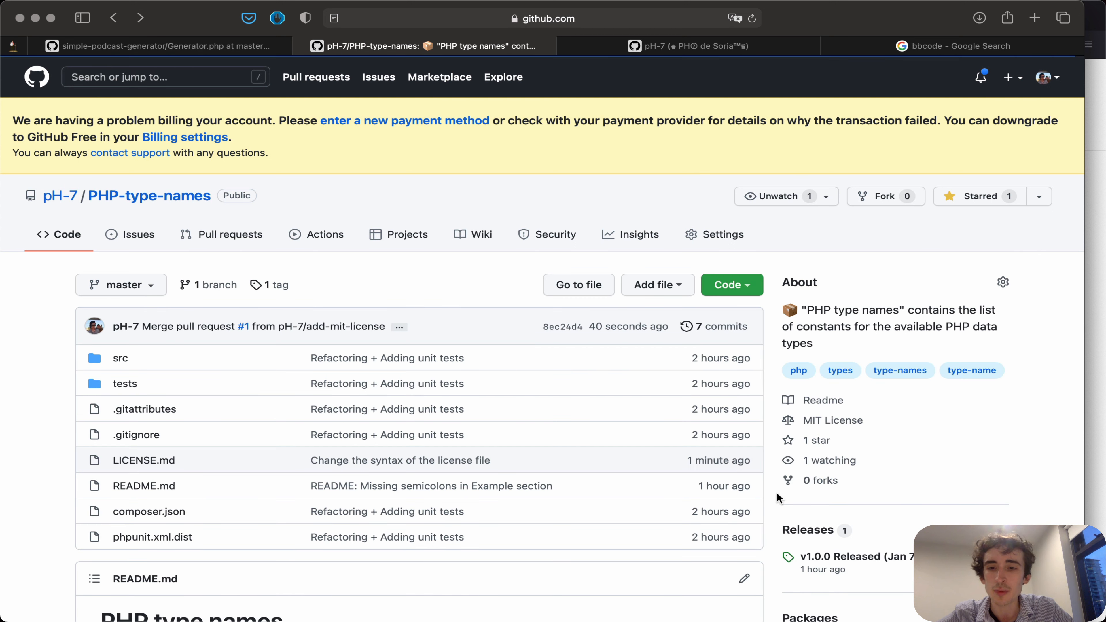
left_click_drag(864, 420, 794, 420)
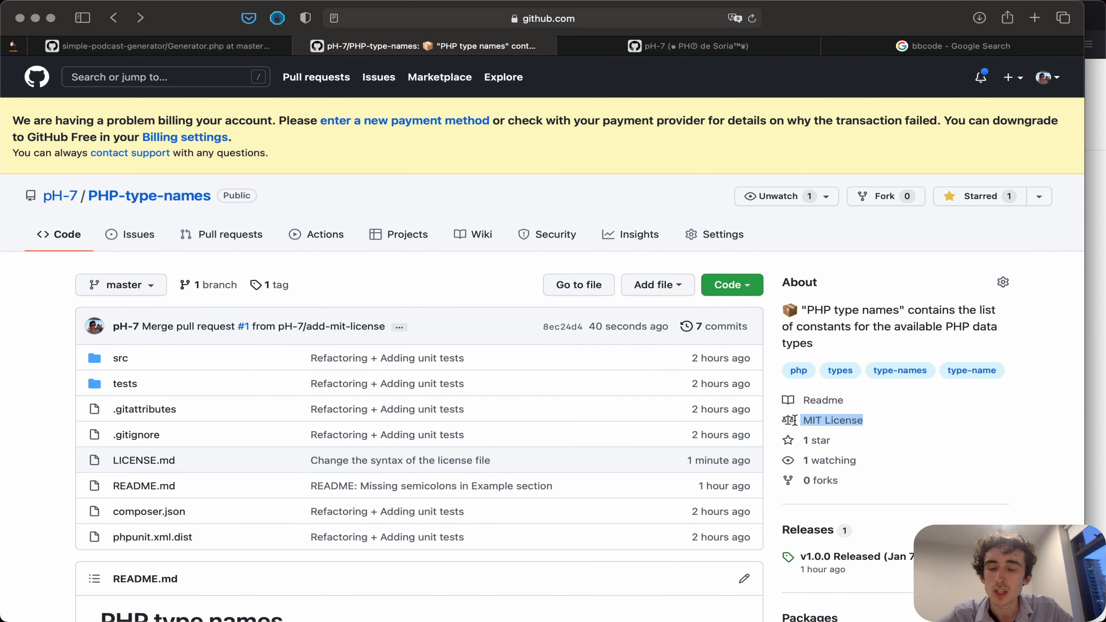
- Open the repository owner's list of repositories and examine the license label on the PHP-type-names entry
left_click(75, 197)
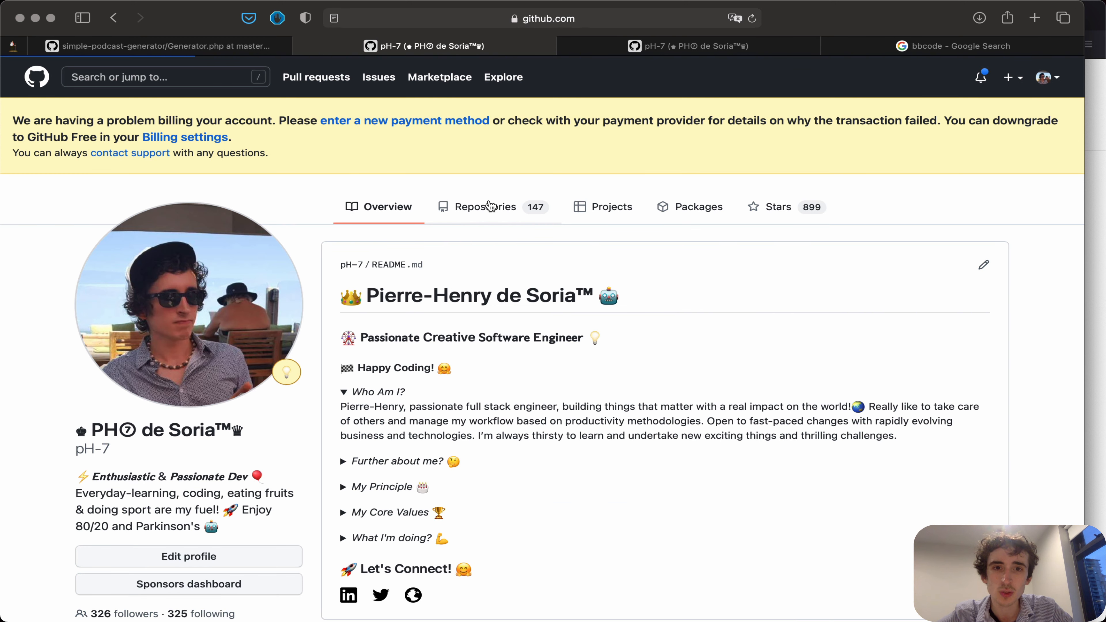
left_click(505, 201)
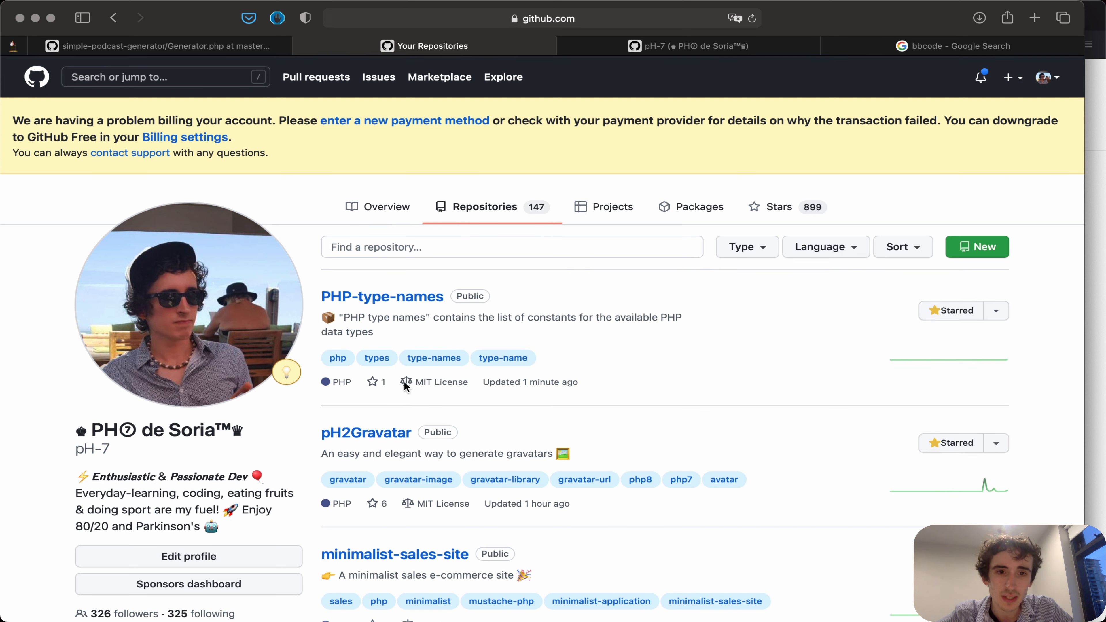
left_click_drag(404, 382, 471, 382)
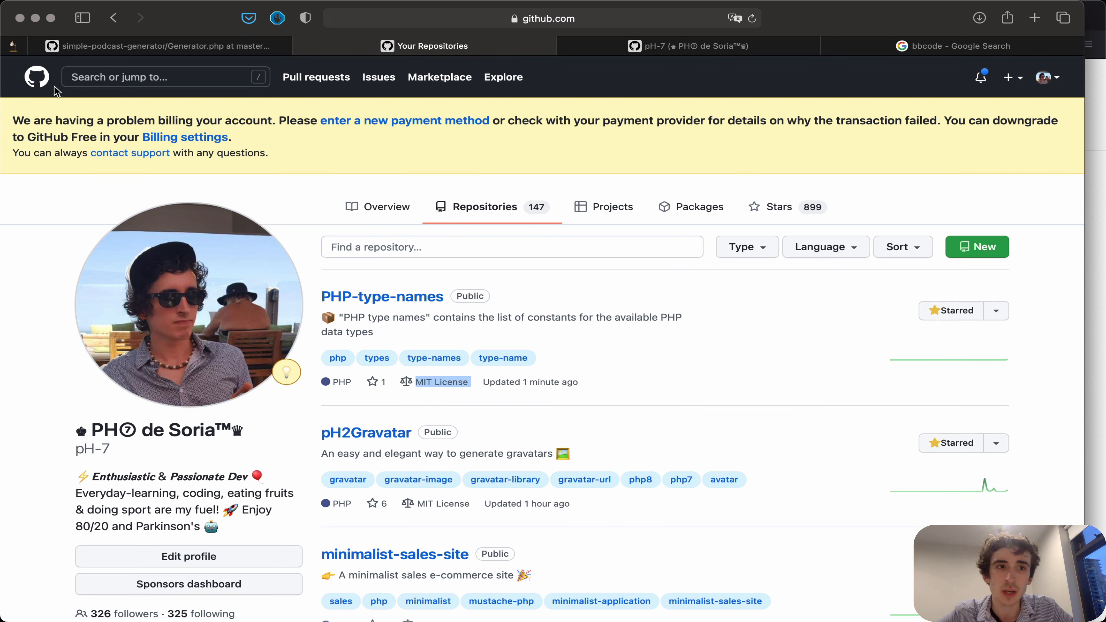
- Search all of GitHub for "symfony" from the home page and examine the license label of the symfony/symfony result
left_click(41, 79)
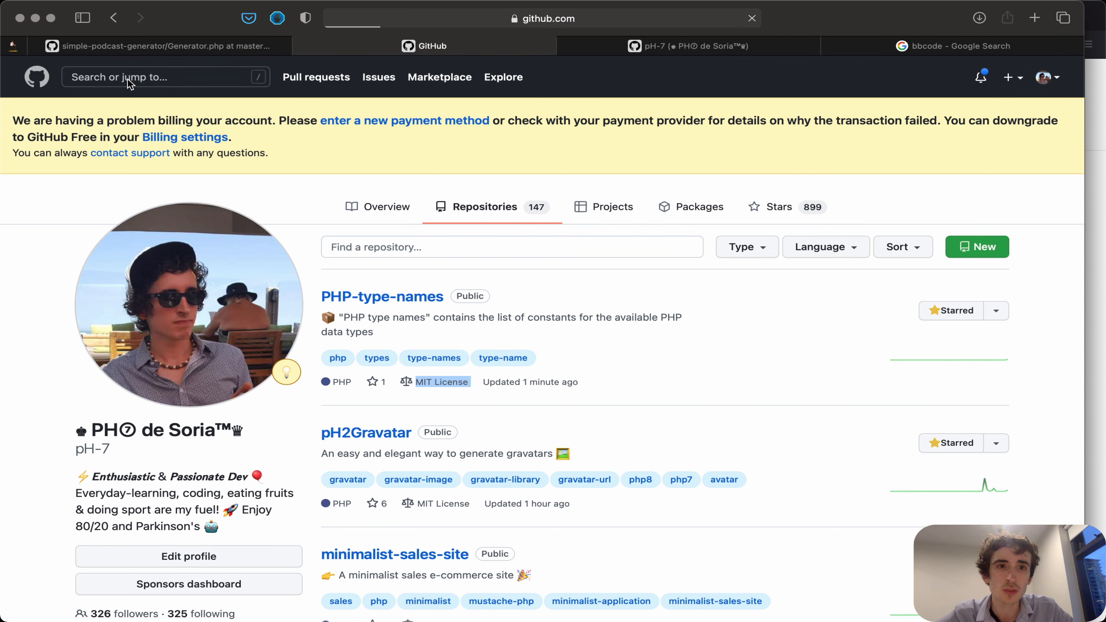
left_click(141, 79)
type("symfo")
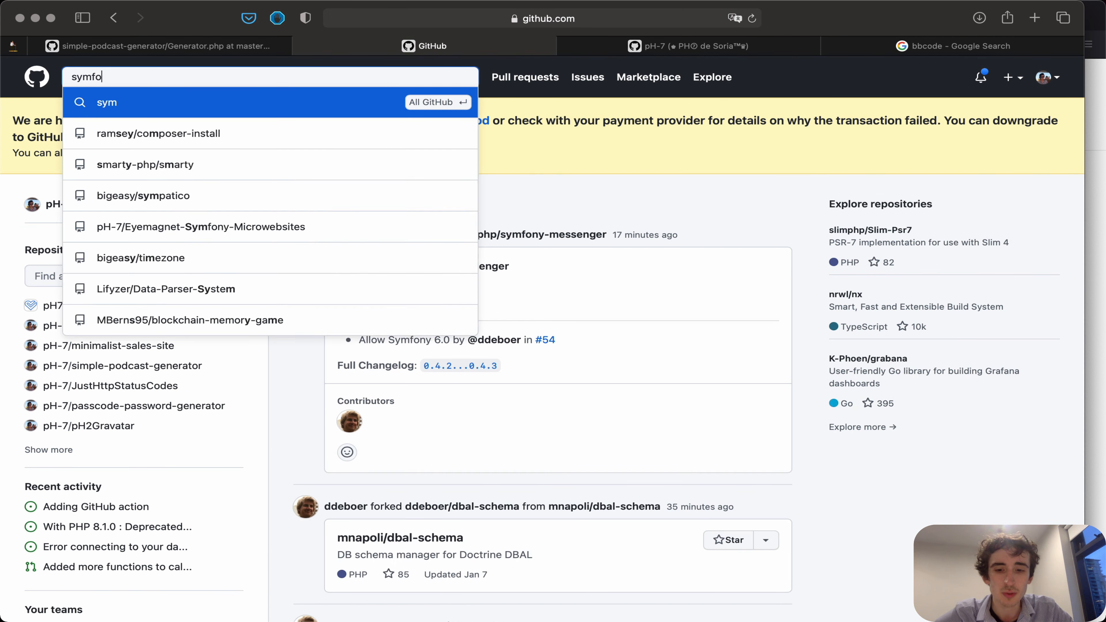
type("ny")
key("Return")
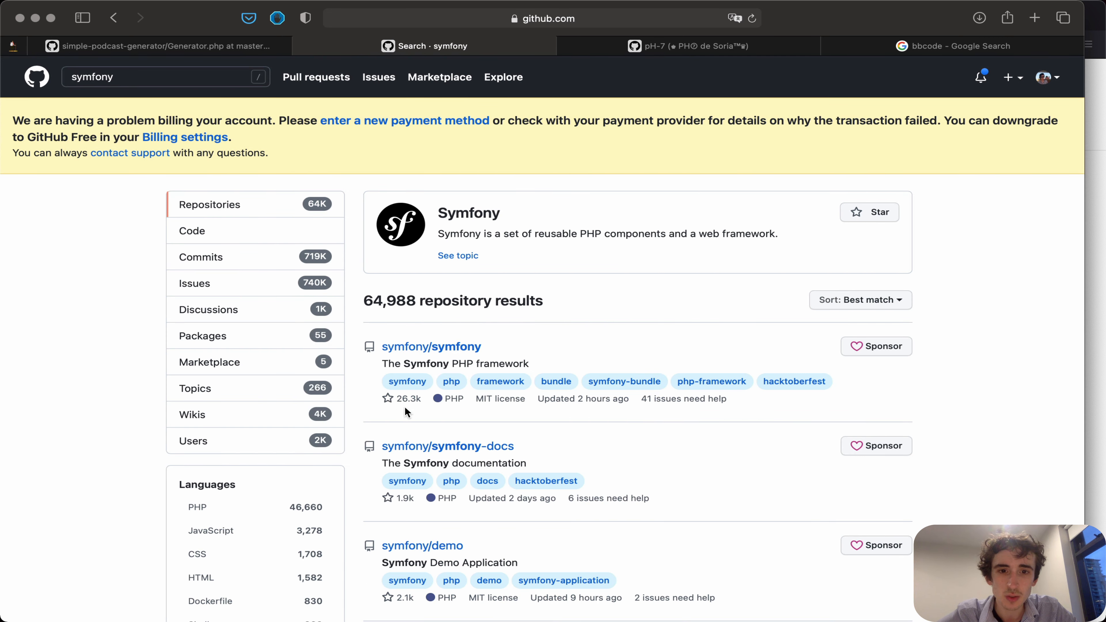
left_click_drag(476, 398, 520, 399)
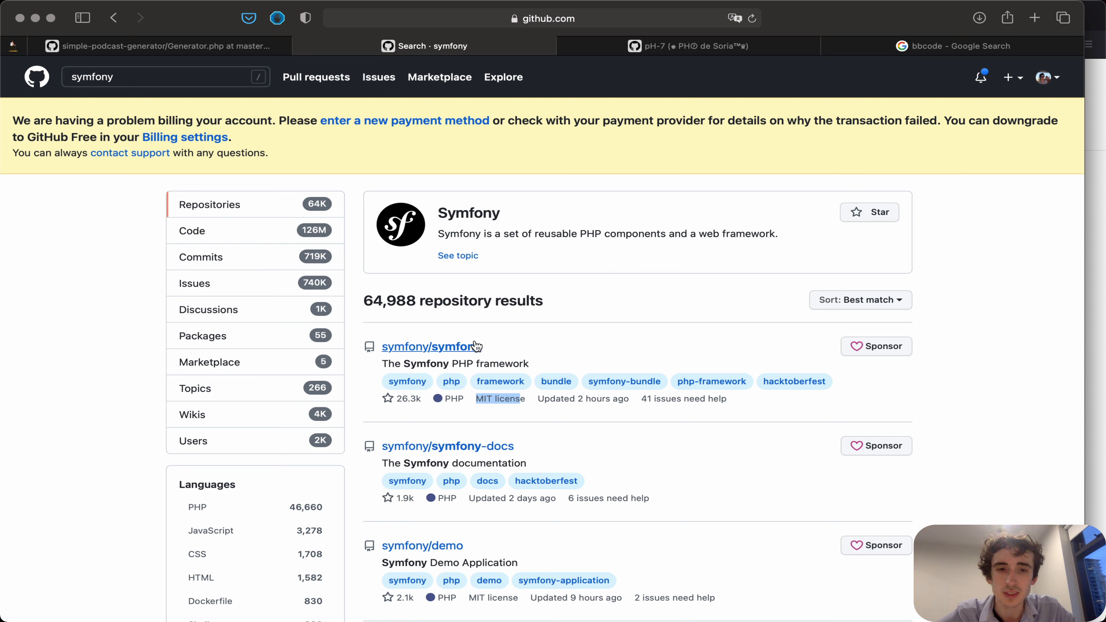
- Open the symfony/symfony repository and examine the LICENSE entry in its file list
left_click(474, 346)
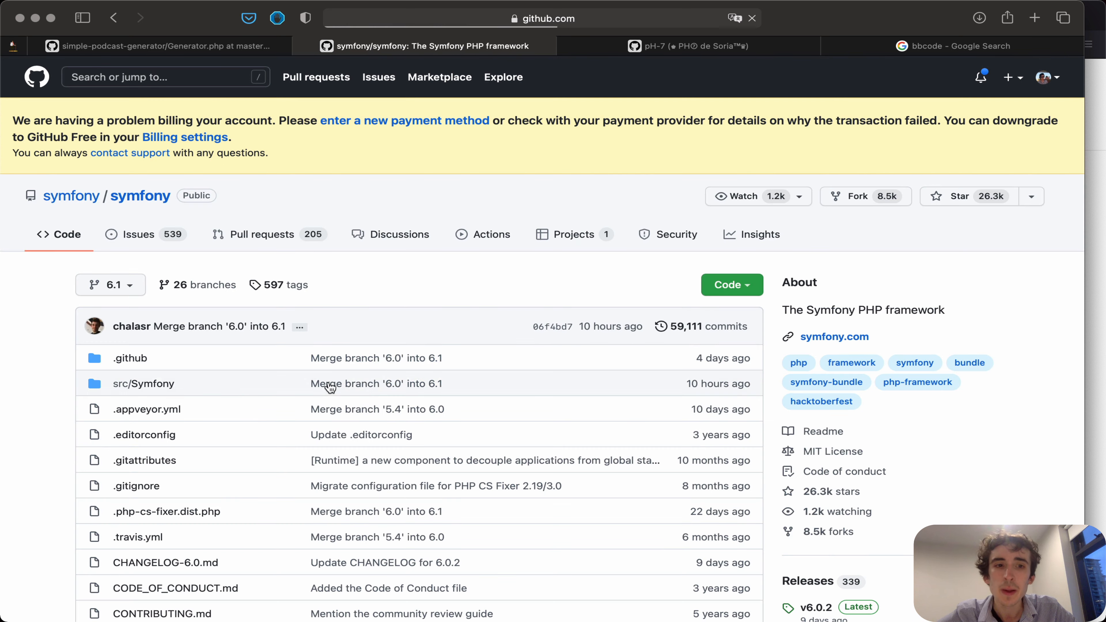
scroll(300, 382, "down", 3)
scroll(180, 516, "down", 5)
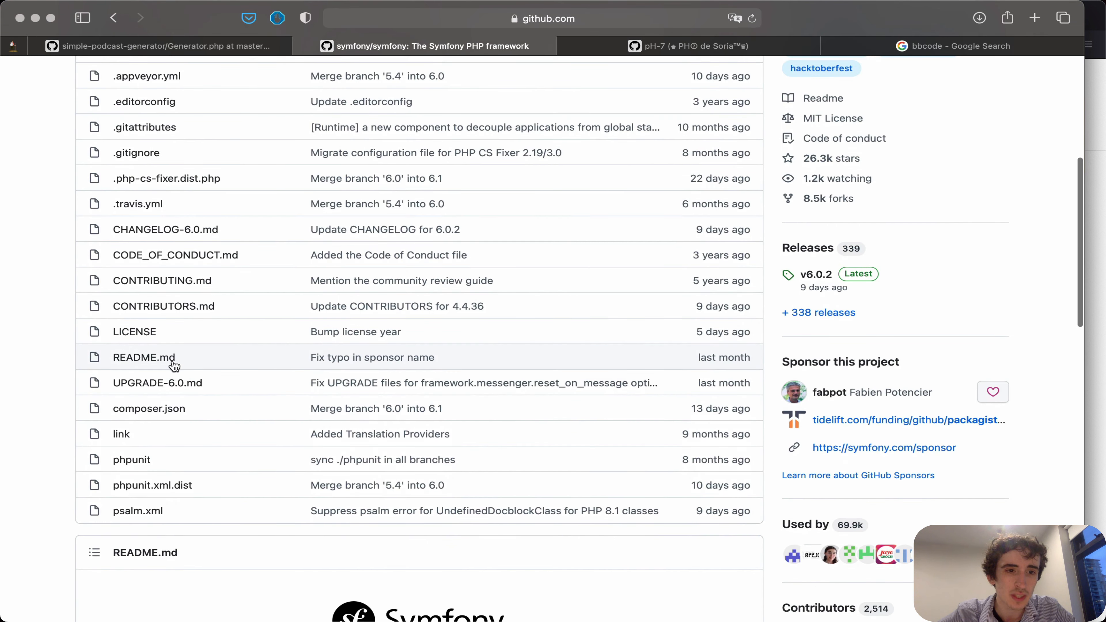
left_click_drag(163, 327, 108, 325)
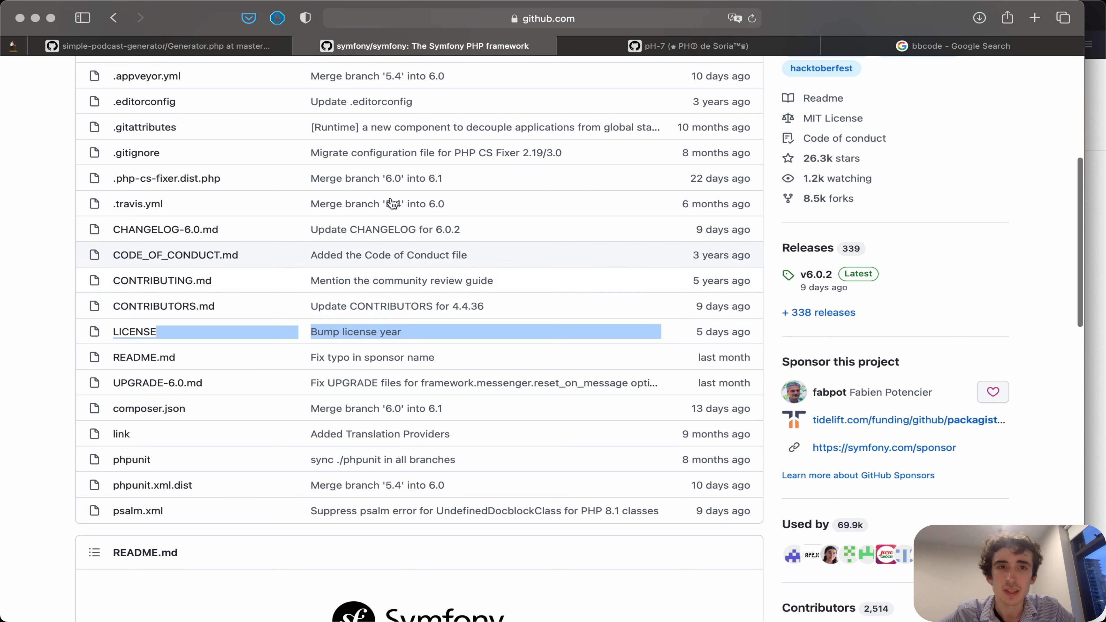
- Return to the already open GitHub profile page of the repository owner and open its list of repositories
left_click(147, 42)
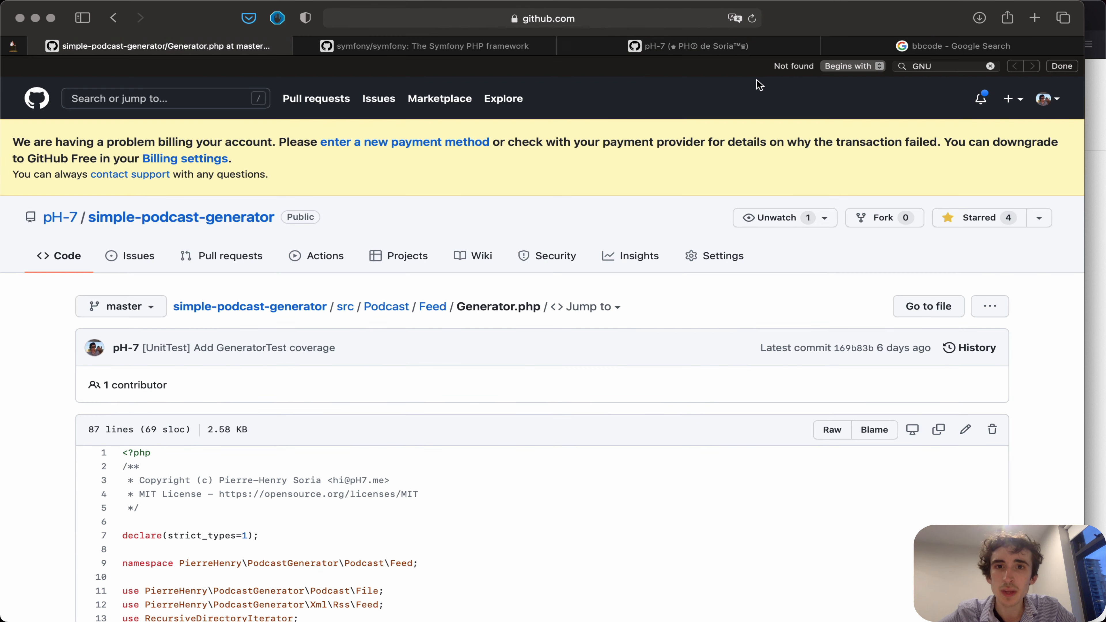
left_click(695, 42)
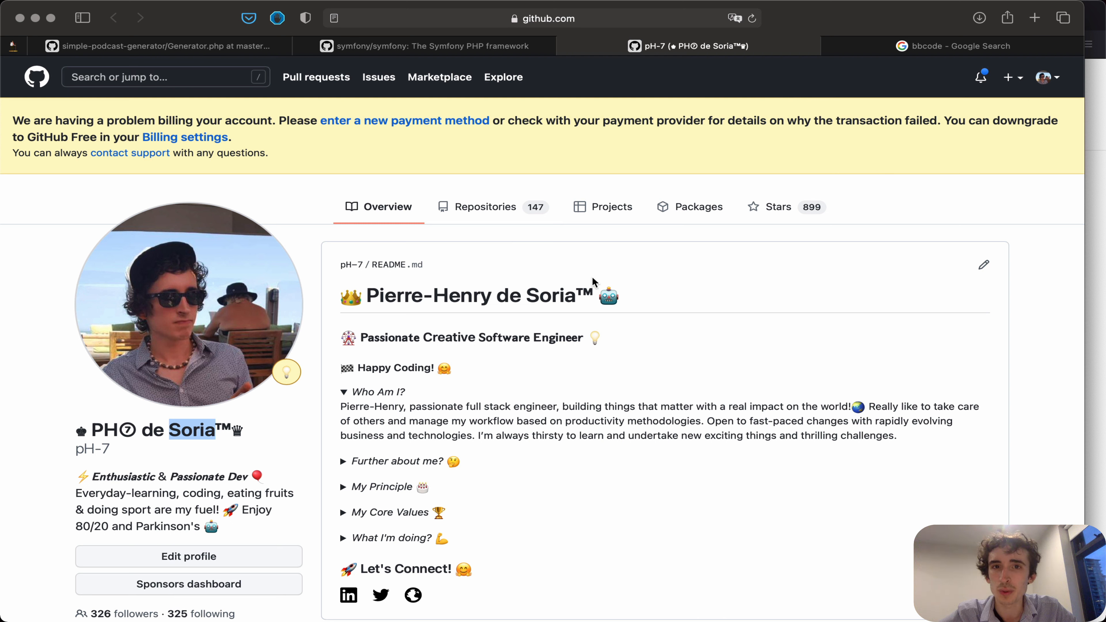
left_click(507, 205)
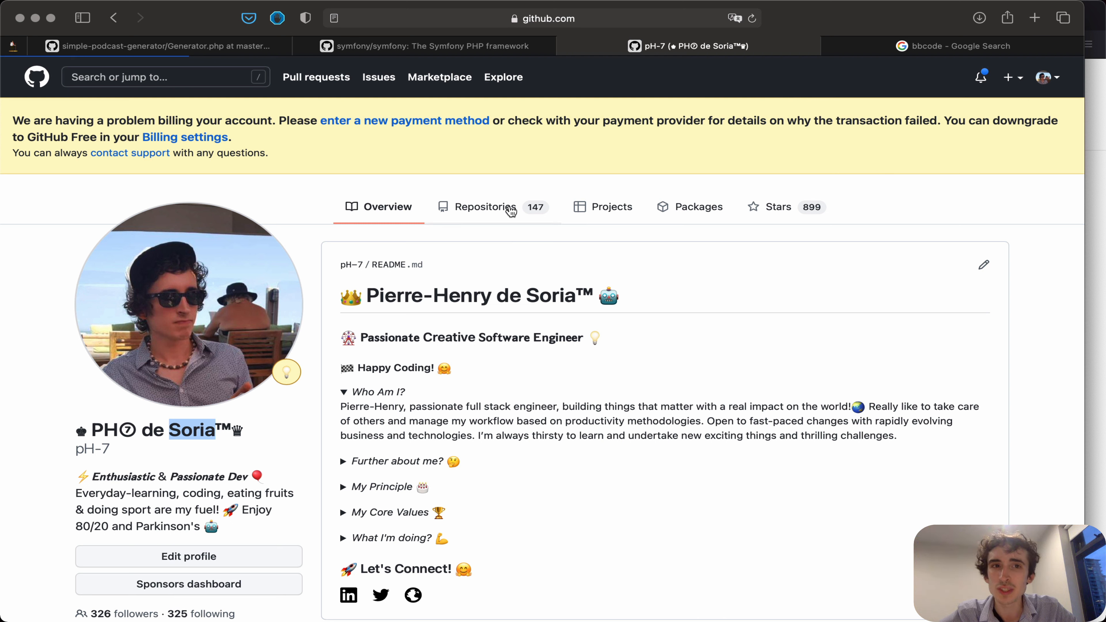